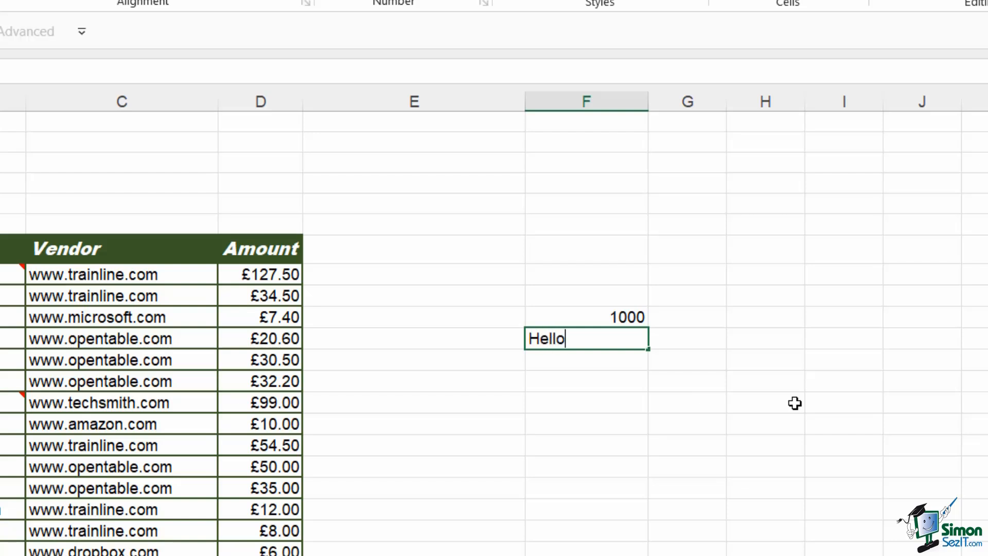
Confirm the Hello entry in column F and enter the date 01/01/2021 in the cell below it.
{"action": "key", "text": "Return"}
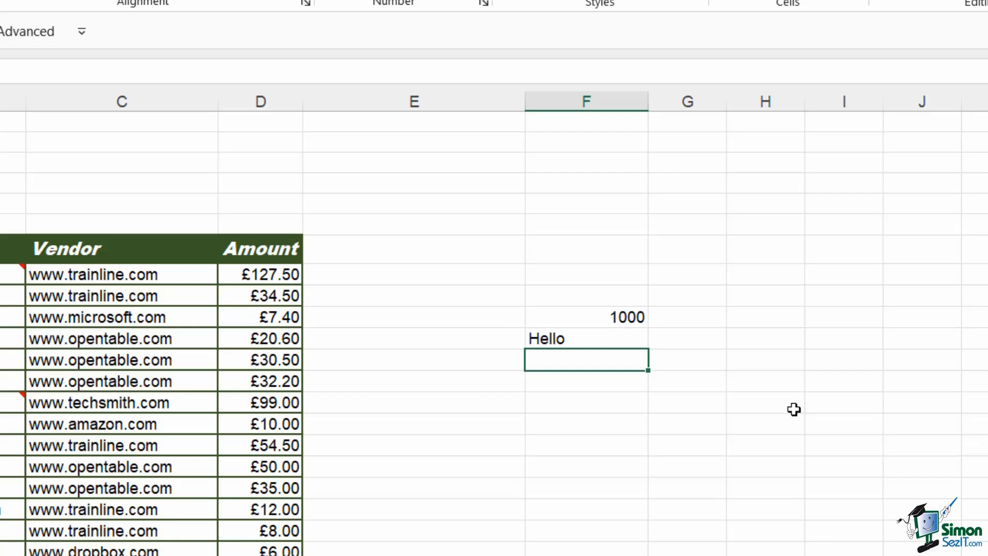
{"action": "type", "text": "01/01/"}
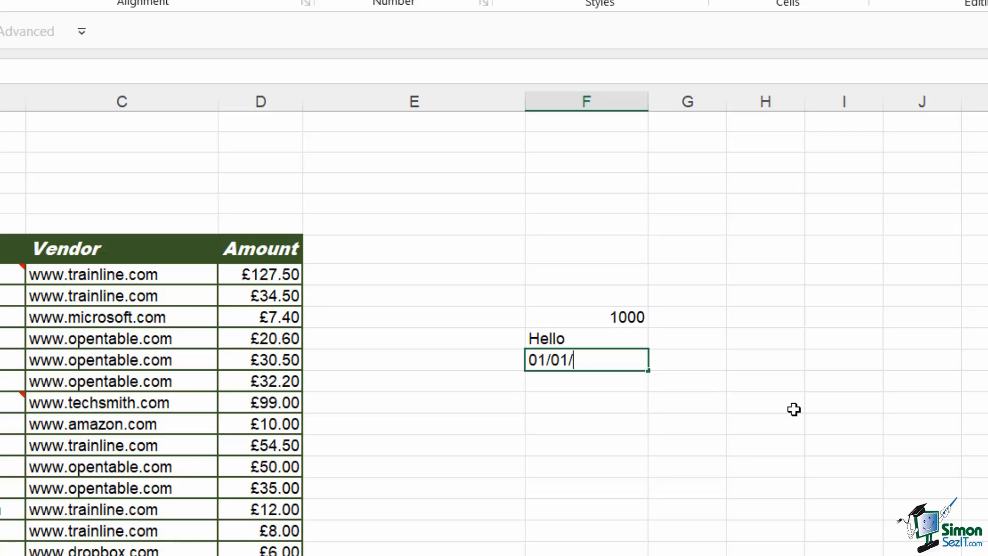
{"action": "type", "text": "2021"}
{"action": "key", "text": "Return"}
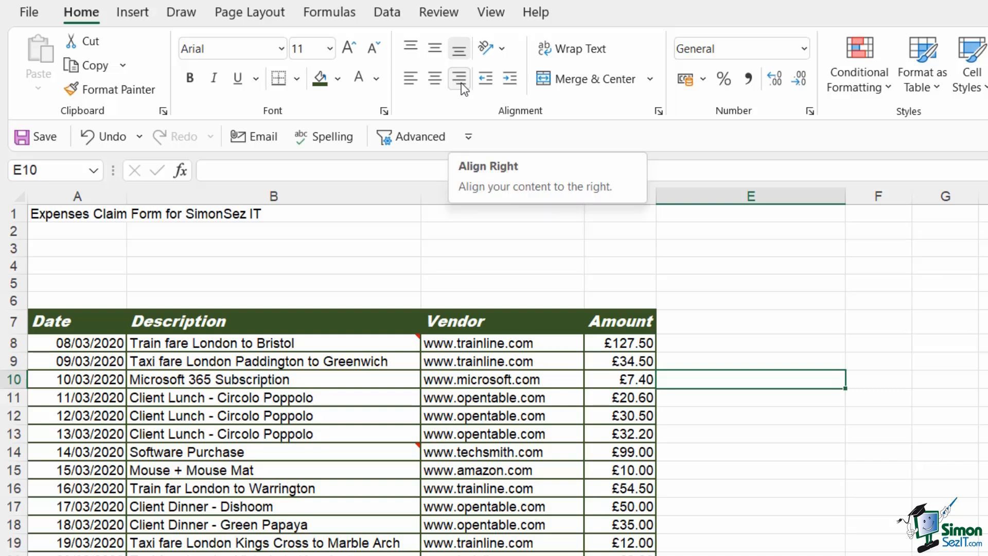
Select the header cells A7:D7 and try center, right and left horizontal alignment, ending on left alignment.
{"action": "left_click", "coordinate": [300, 320]}
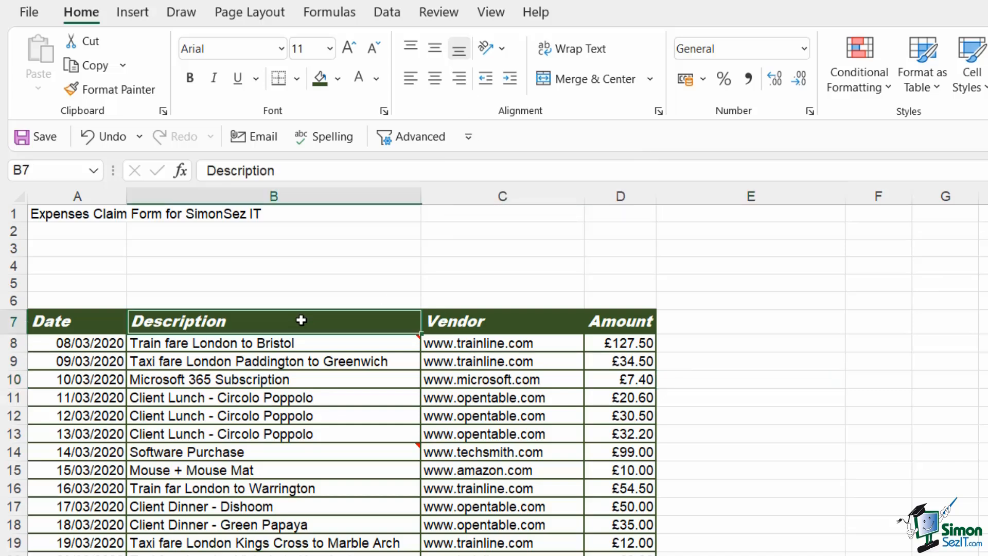
{"action": "left_click", "coordinate": [52, 321]}
{"action": "left_click_drag", "start_coordinate": [51, 321], "coordinate": [622, 322]}
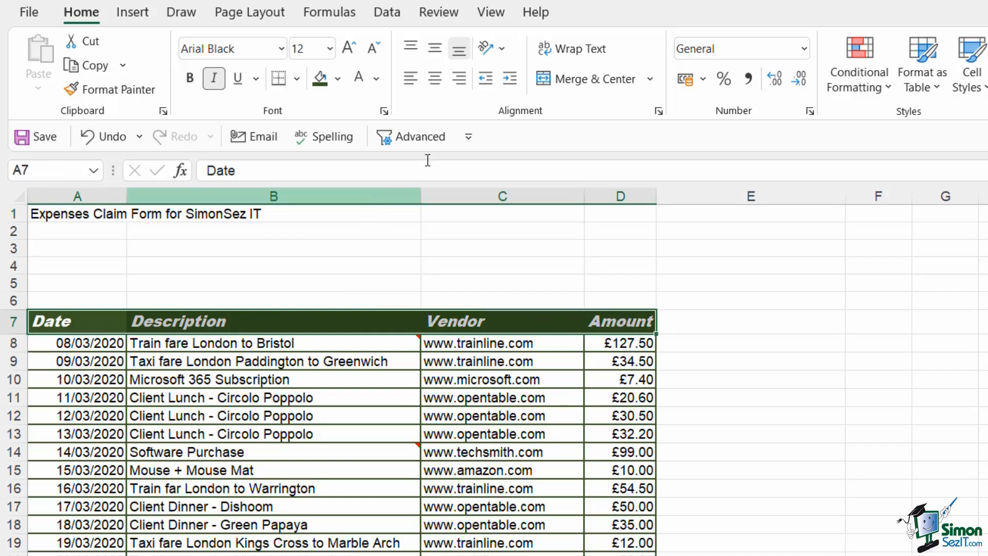
{"action": "left_click", "coordinate": [435, 81]}
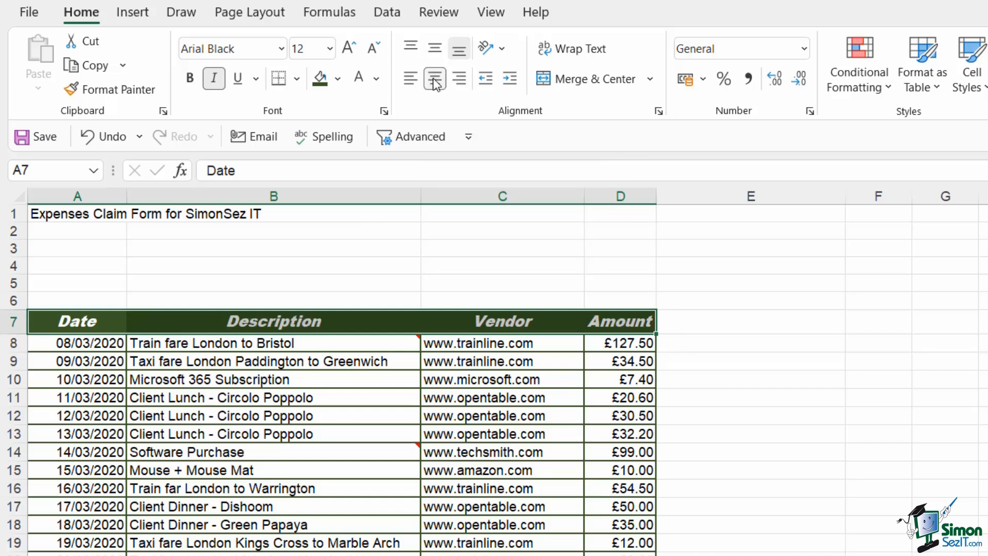
{"action": "left_click", "coordinate": [463, 79]}
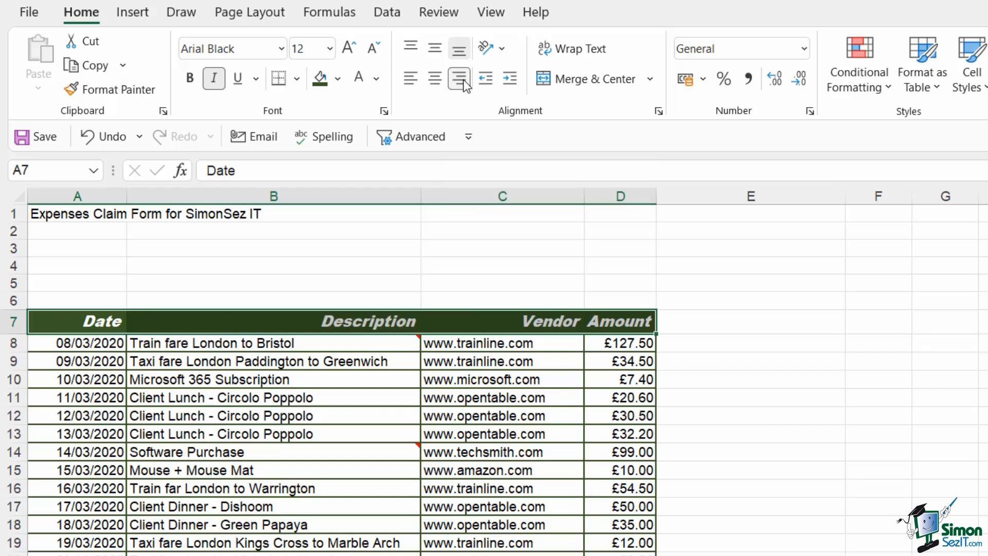
{"action": "left_click", "coordinate": [437, 83]}
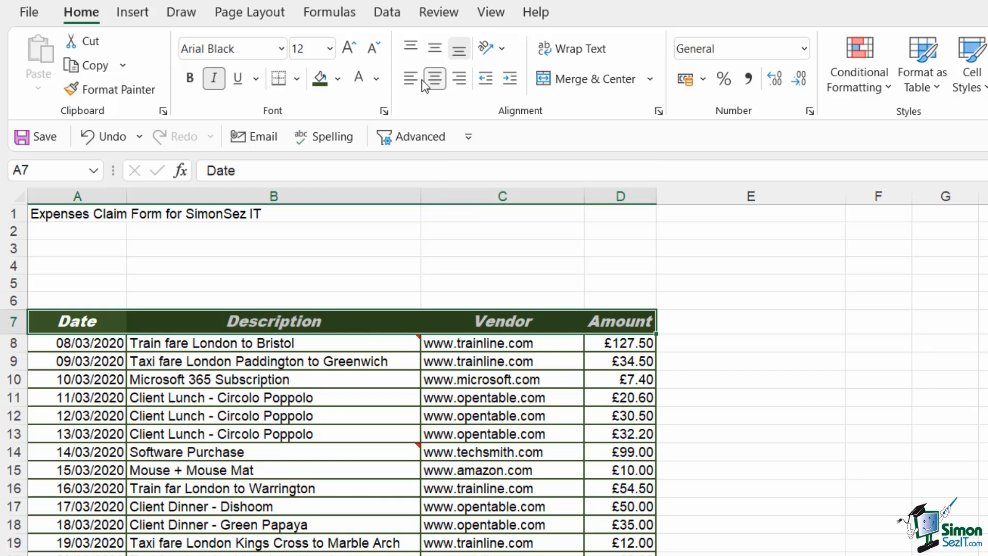
{"action": "left_click", "coordinate": [411, 81]}
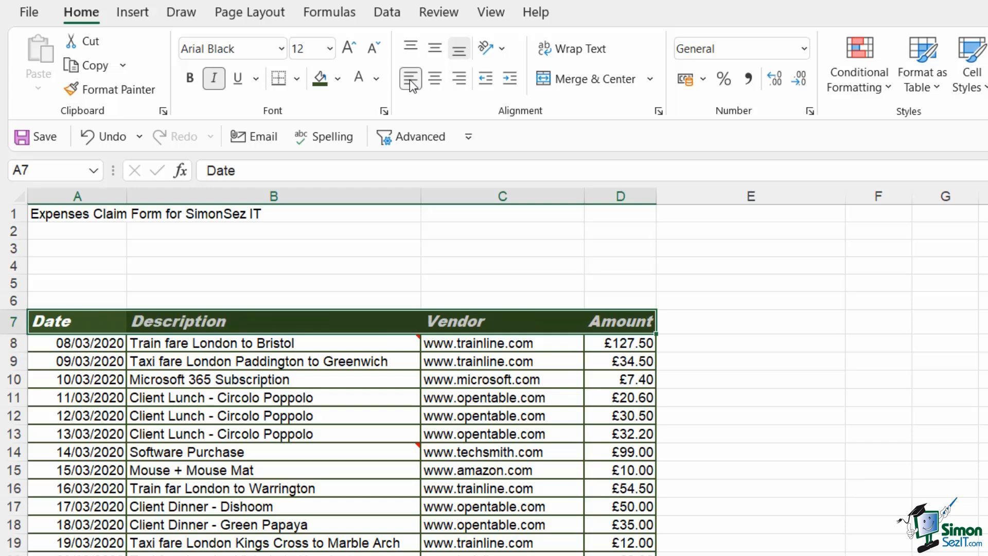
Try top and bottom vertical alignment on the header cells, then deselect them.
{"action": "left_click", "coordinate": [412, 49]}
{"action": "left_click", "coordinate": [448, 51]}
{"action": "left_click", "coordinate": [423, 246]}
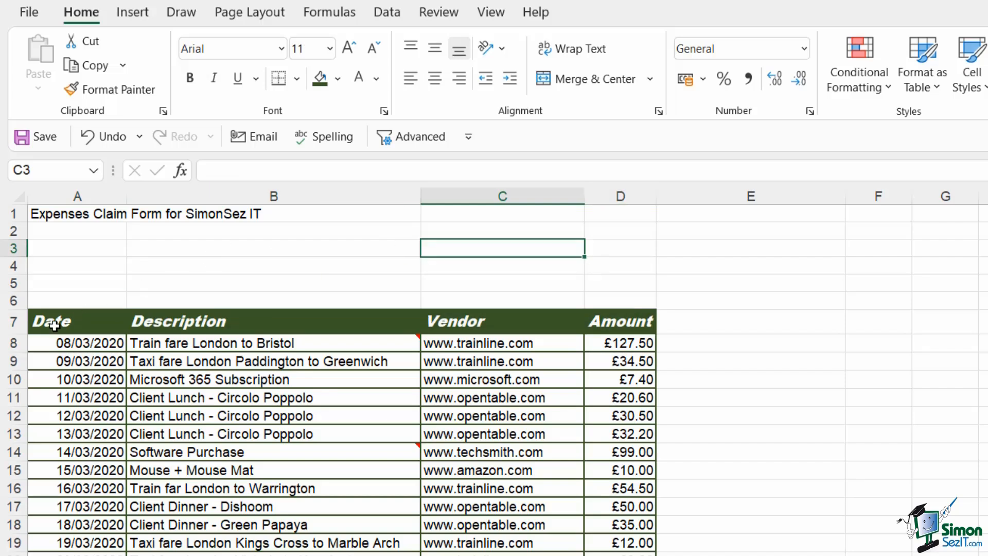
Heighten row 7 and centre the header cells A7:D7 both vertically and horizontally.
{"action": "left_click_drag", "start_coordinate": [14, 334], "coordinate": [11, 357]}
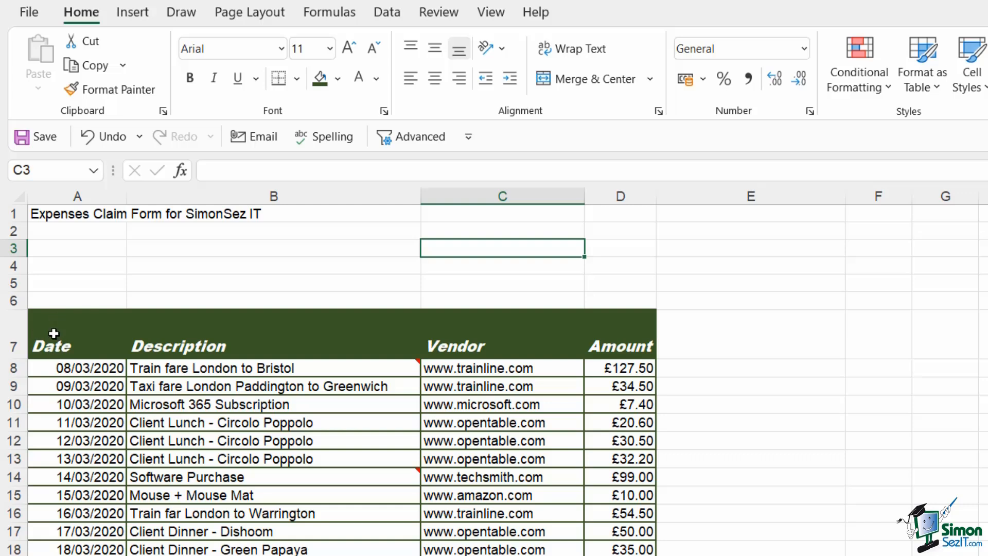
{"action": "left_click_drag", "start_coordinate": [54, 341], "coordinate": [633, 342]}
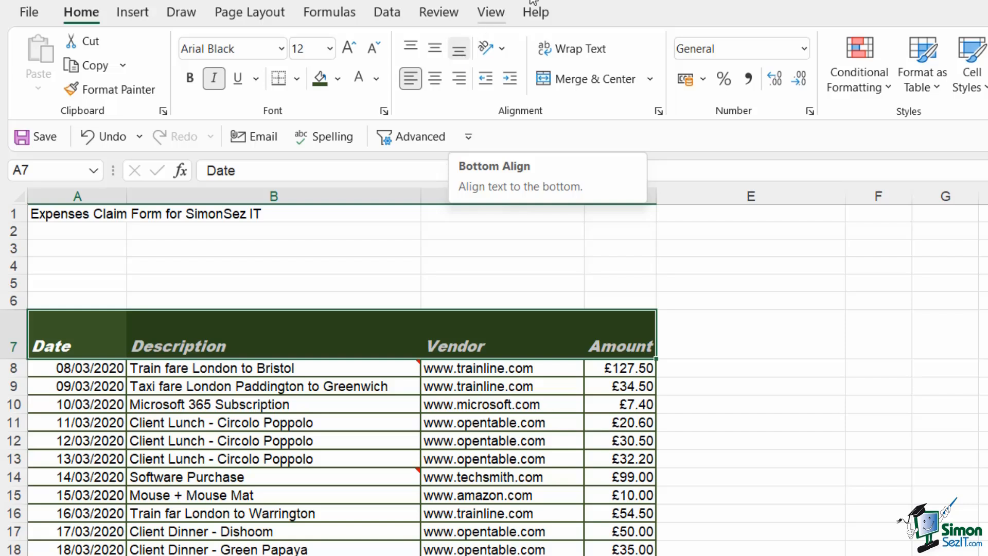
{"action": "left_click", "coordinate": [434, 49]}
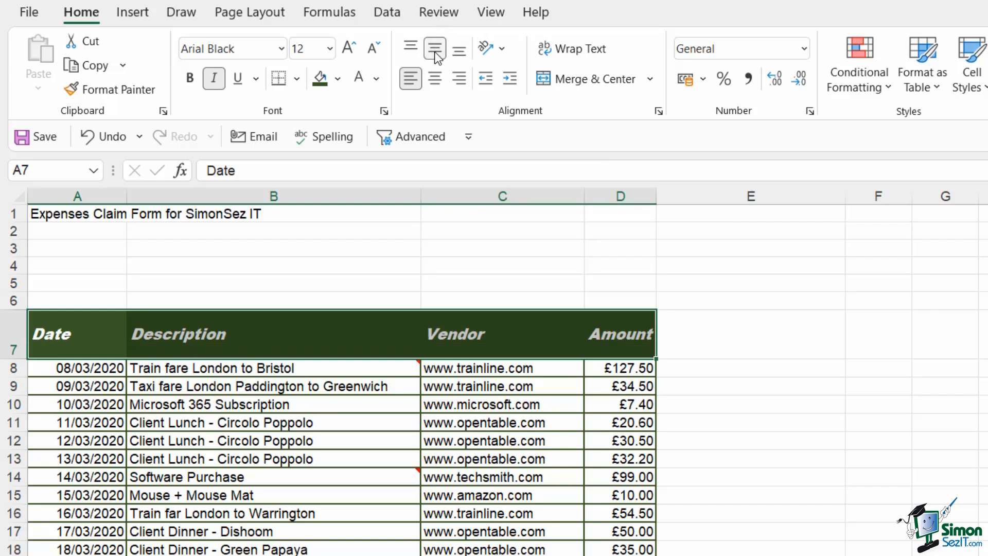
{"action": "left_click", "coordinate": [409, 51]}
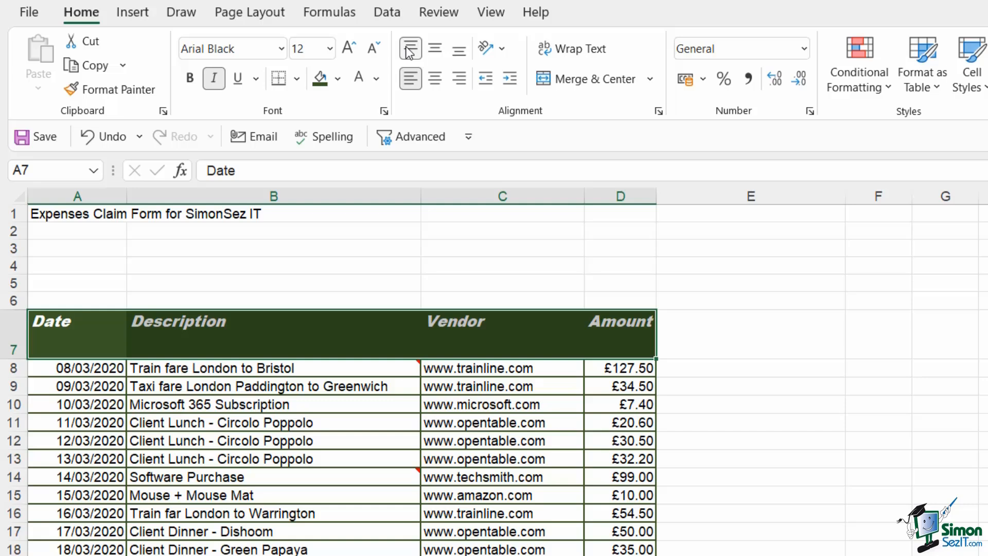
{"action": "left_click", "coordinate": [435, 52]}
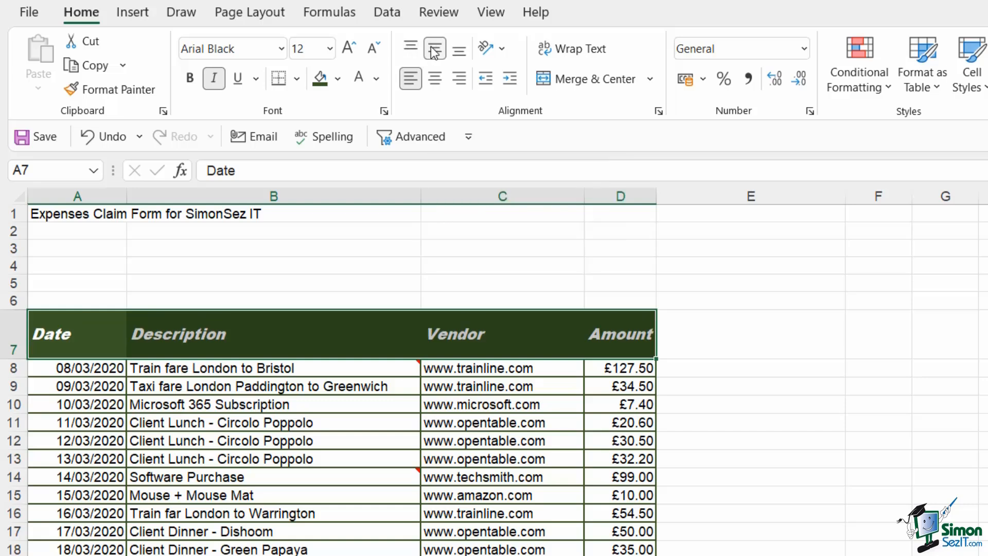
{"action": "left_click", "coordinate": [436, 80]}
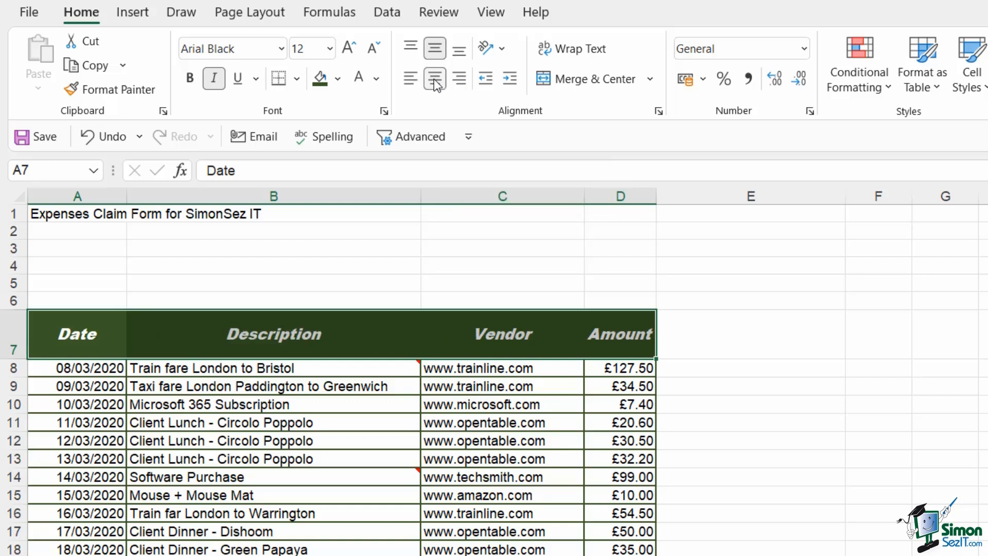
{"action": "key", "text": "Up"}
{"action": "key", "text": "Up"}
{"action": "key", "text": "Up"}
{"action": "key", "text": "Right"}
{"action": "key", "text": "Right"}
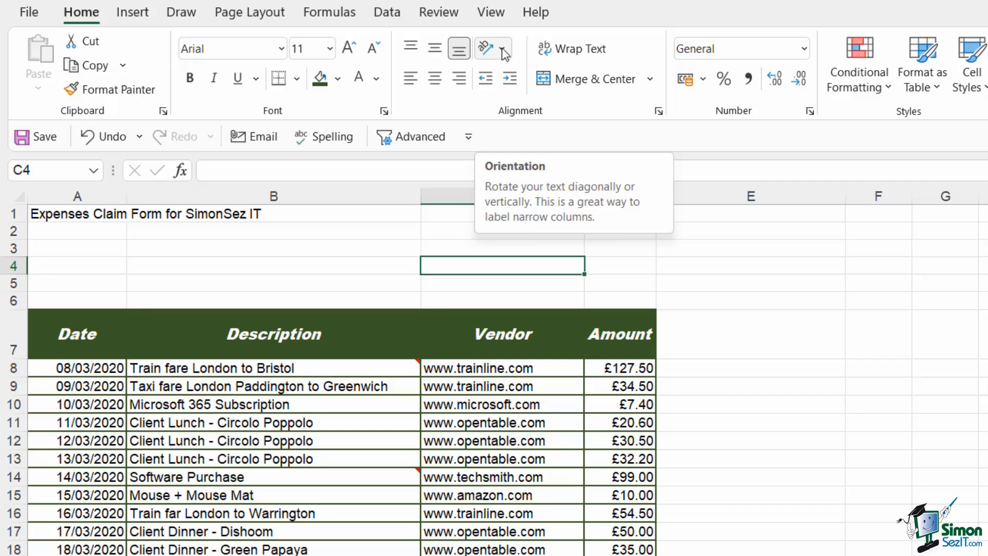
Select the header cells A7:D7, angle their text counterclockwise, and autofit row 7's height.
{"action": "left_click", "coordinate": [77, 335]}
{"action": "left_click", "coordinate": [249, 328]}
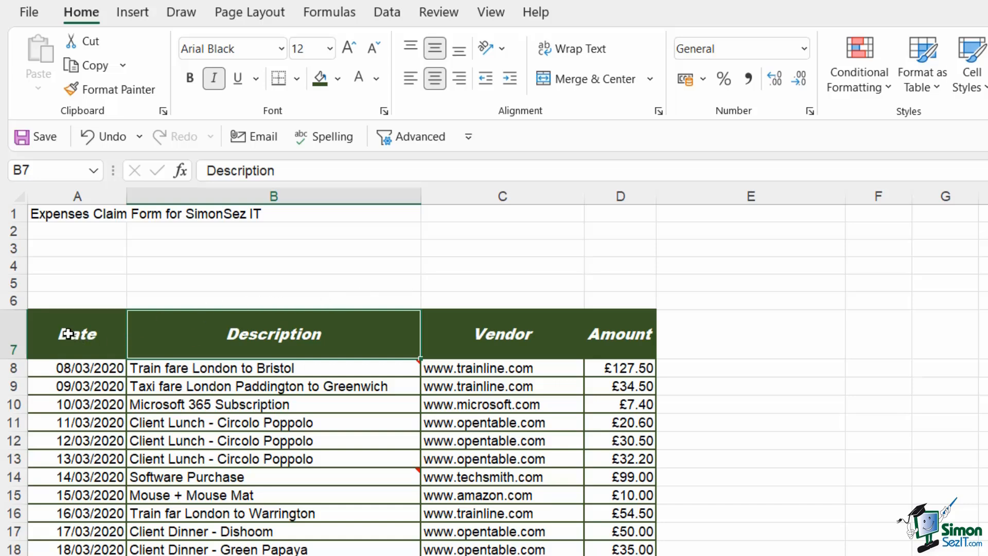
{"action": "left_click_drag", "start_coordinate": [67, 335], "coordinate": [612, 335]}
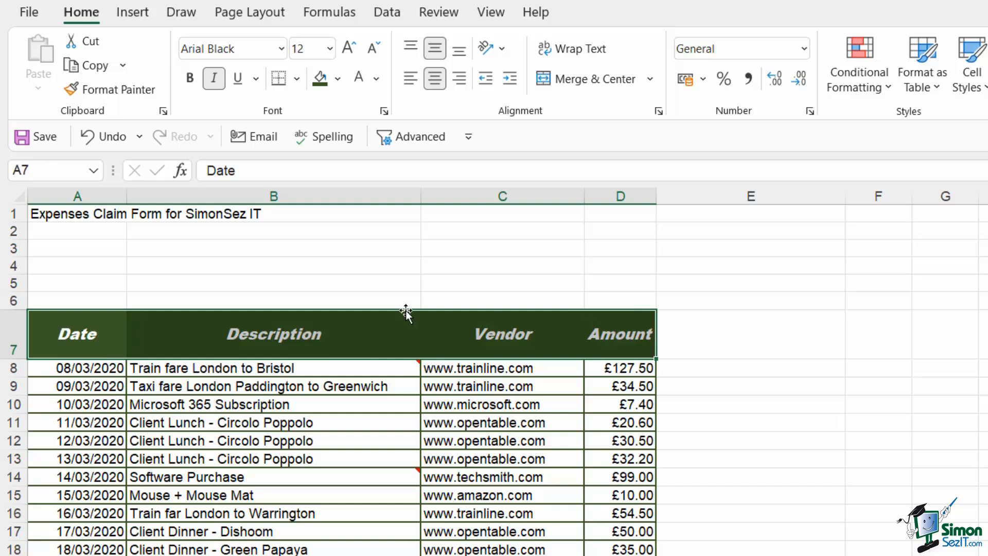
{"action": "left_click", "coordinate": [502, 49]}
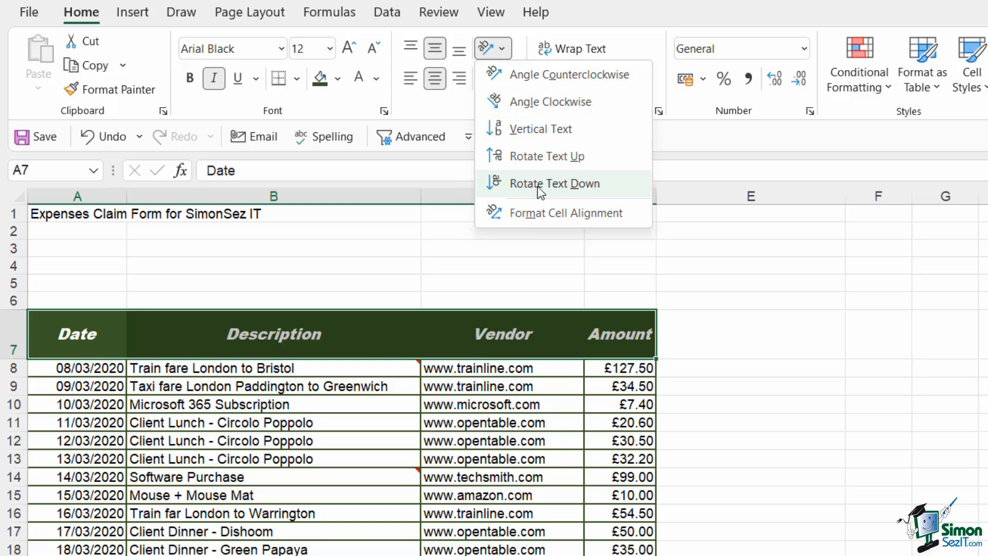
{"action": "left_click", "coordinate": [585, 74]}
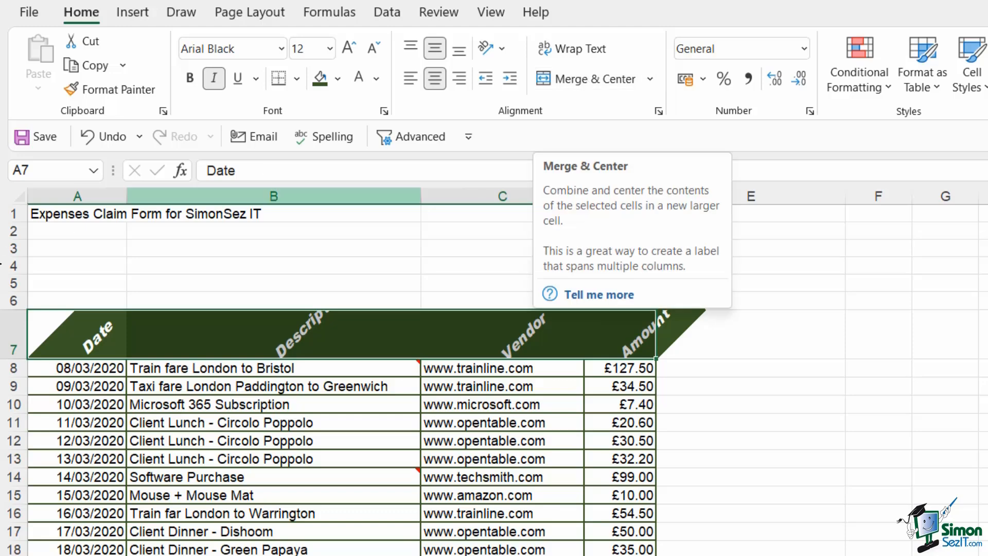
{"action": "double_click", "coordinate": [17, 357]}
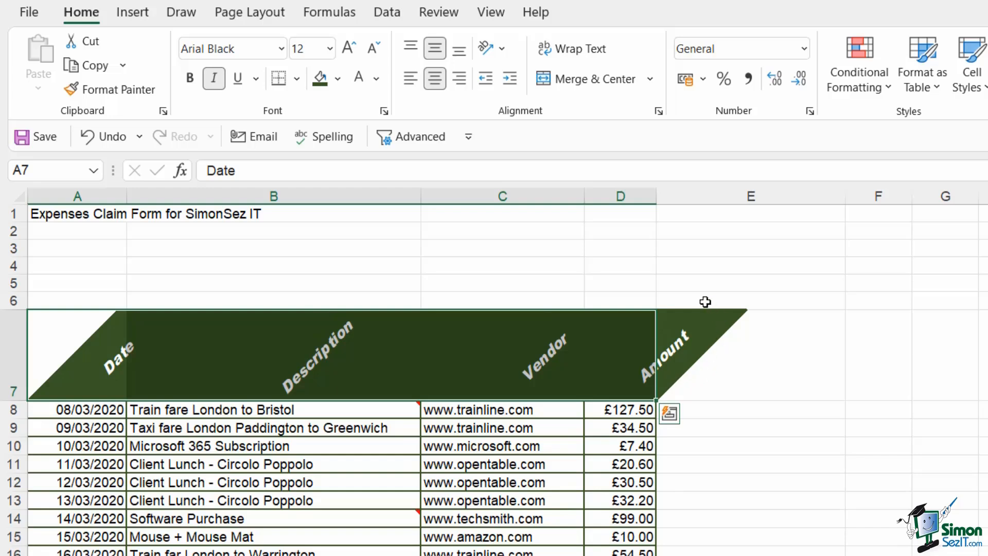
Try Angle Clockwise and then Vertical Text orientation on the header cells.
{"action": "left_click", "coordinate": [503, 48]}
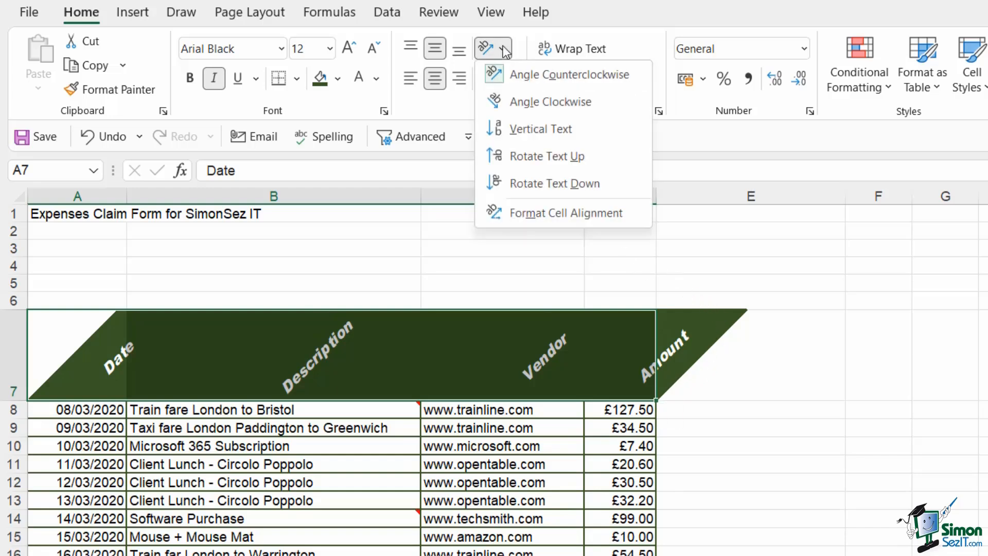
{"action": "left_click", "coordinate": [523, 103]}
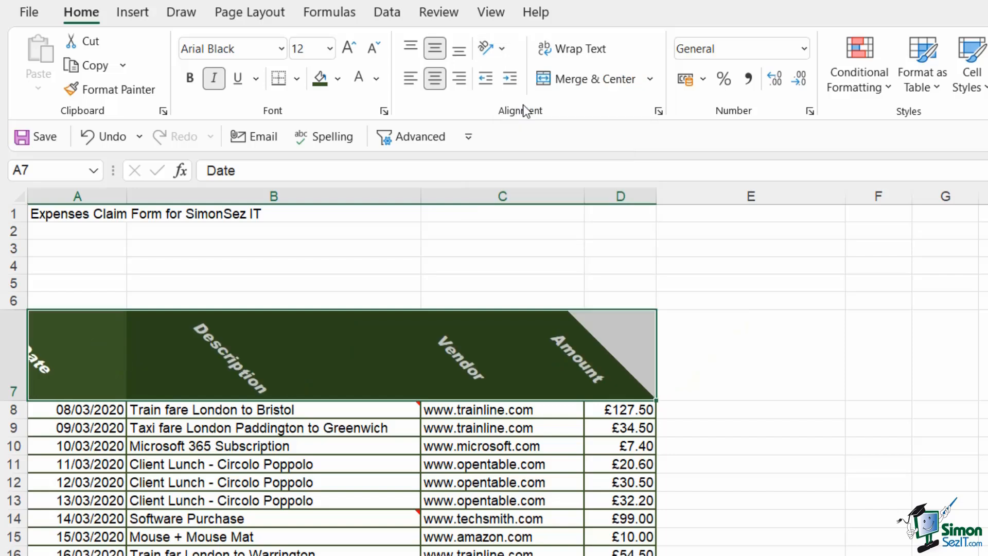
{"action": "left_click", "coordinate": [499, 49]}
{"action": "left_click", "coordinate": [511, 131]}
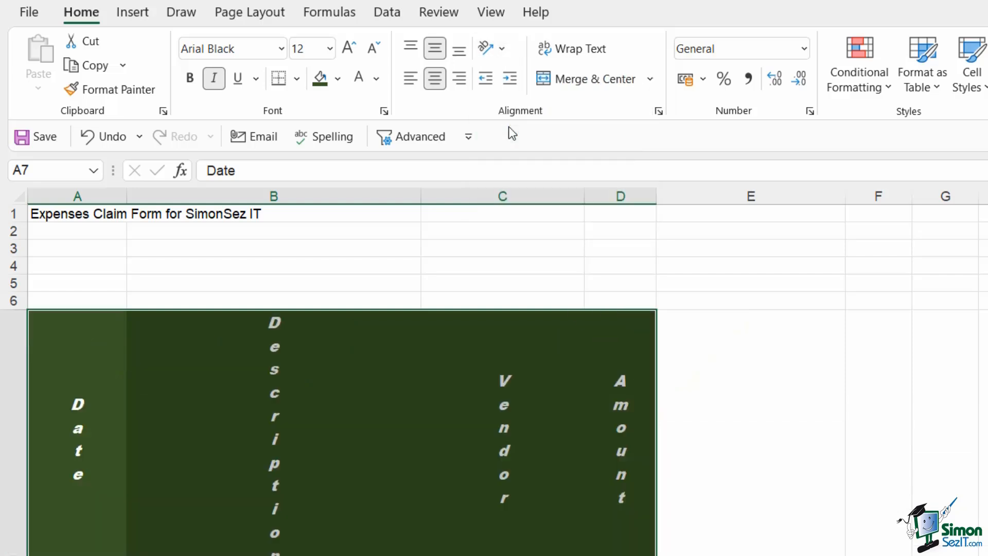
Try Rotate Text Up and then Rotate Text Down orientation on the header cells.
{"action": "left_click", "coordinate": [500, 49]}
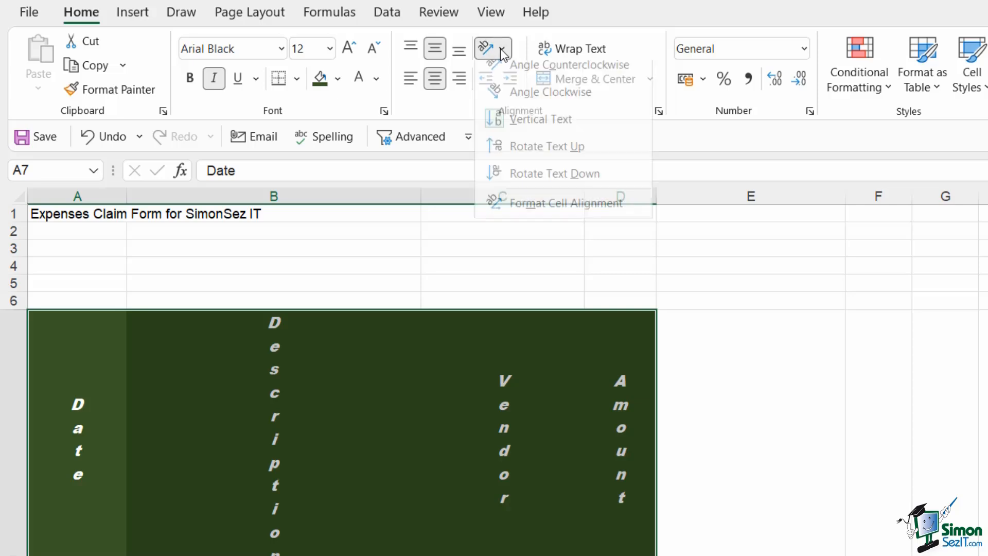
{"action": "left_click", "coordinate": [518, 154]}
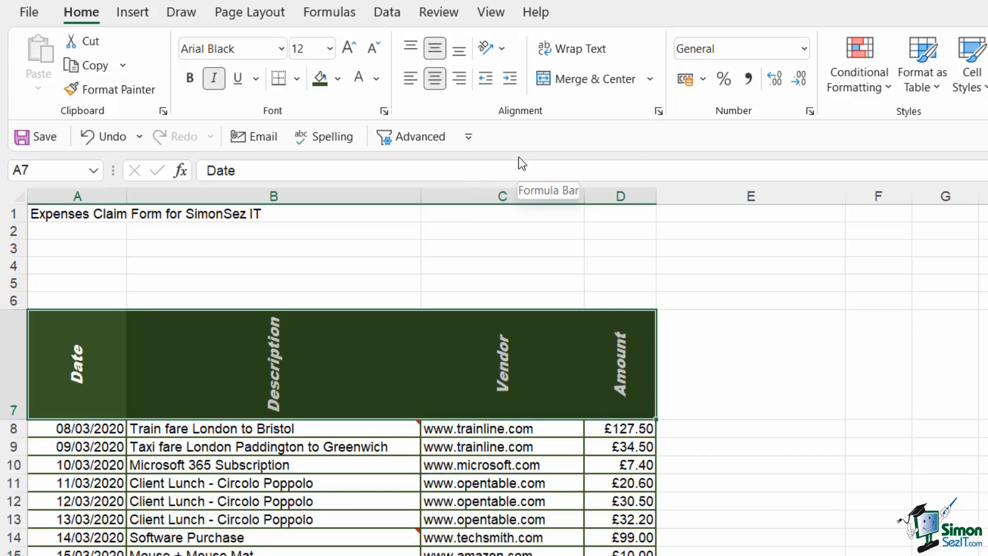
{"action": "left_click", "coordinate": [502, 48]}
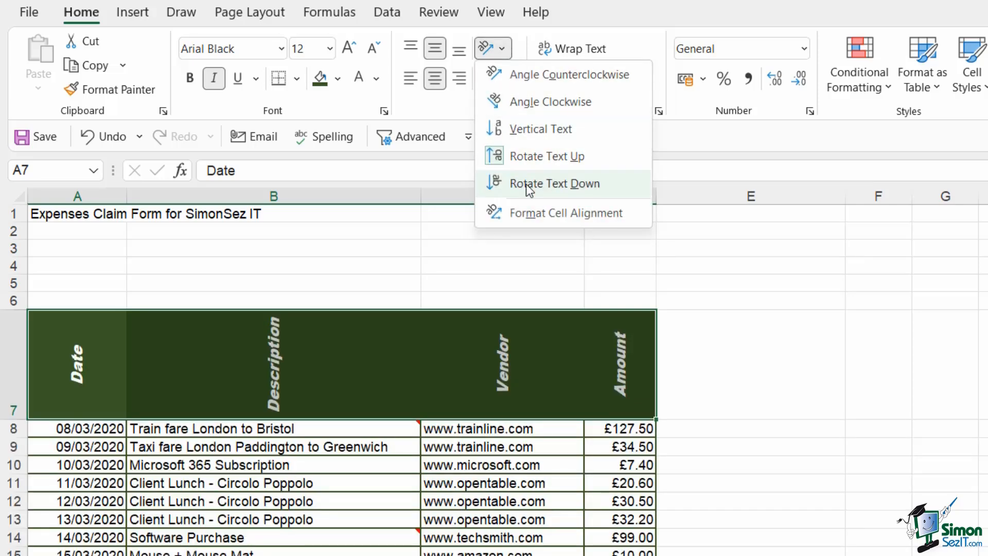
{"action": "left_click", "coordinate": [527, 184]}
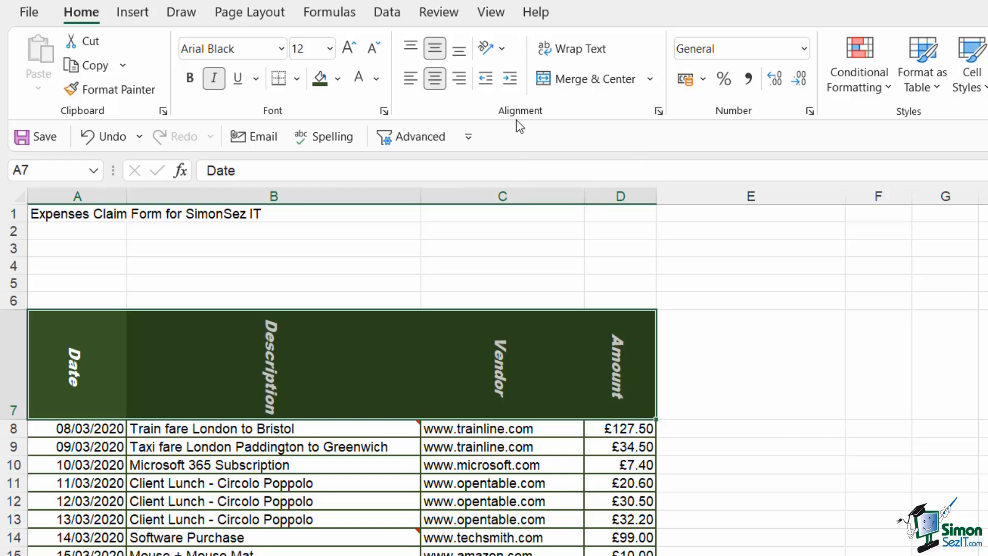
Open the Format Cell Alignment dialog for the header cells and confirm it.
{"action": "left_click", "coordinate": [502, 50]}
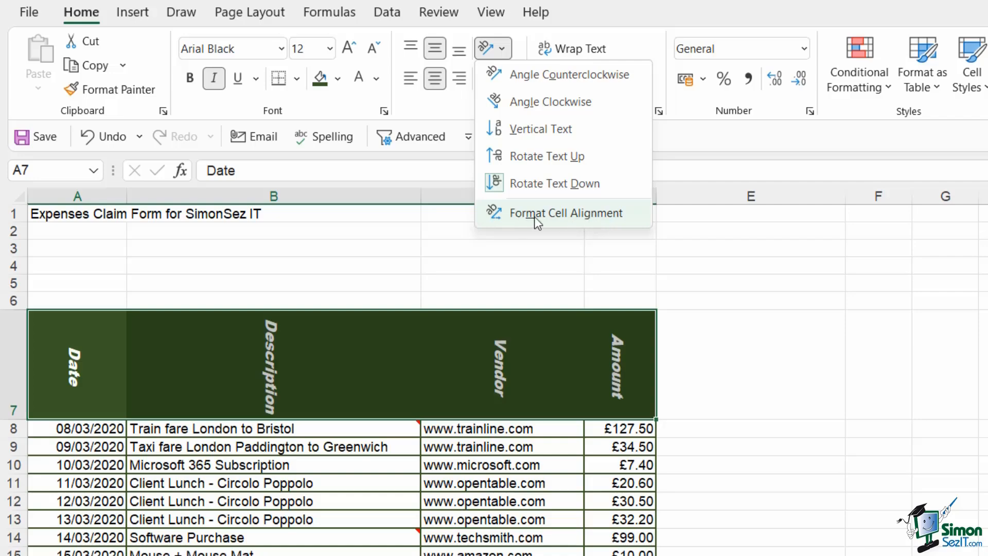
{"action": "left_click", "coordinate": [554, 215]}
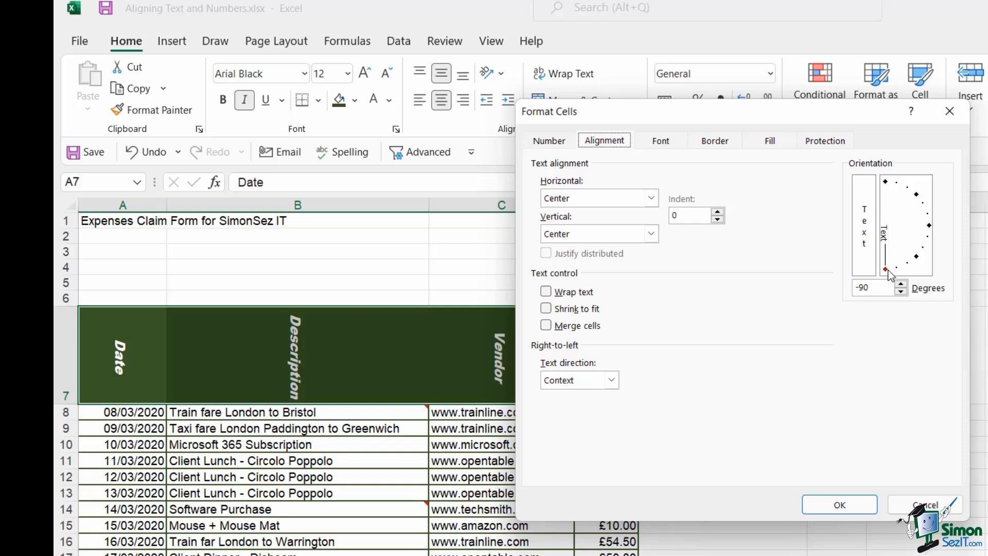
{"action": "key", "text": "Return"}
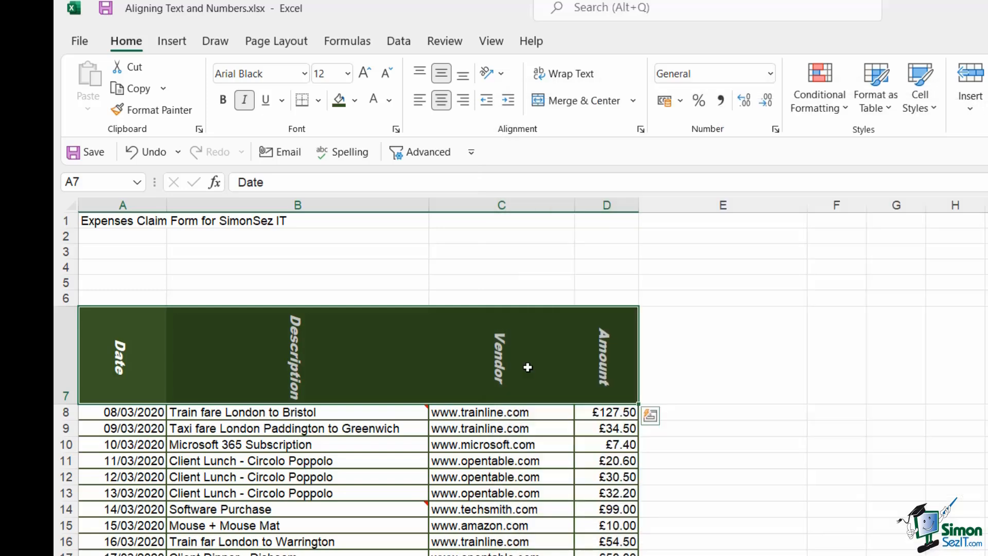
Undo the orientation changes so the header text is horizontal again, then deselect the header row.
{"action": "left_click", "coordinate": [143, 152]}
{"action": "left_click", "coordinate": [143, 153]}
{"action": "left_click", "coordinate": [143, 153]}
{"action": "left_click", "coordinate": [143, 153]}
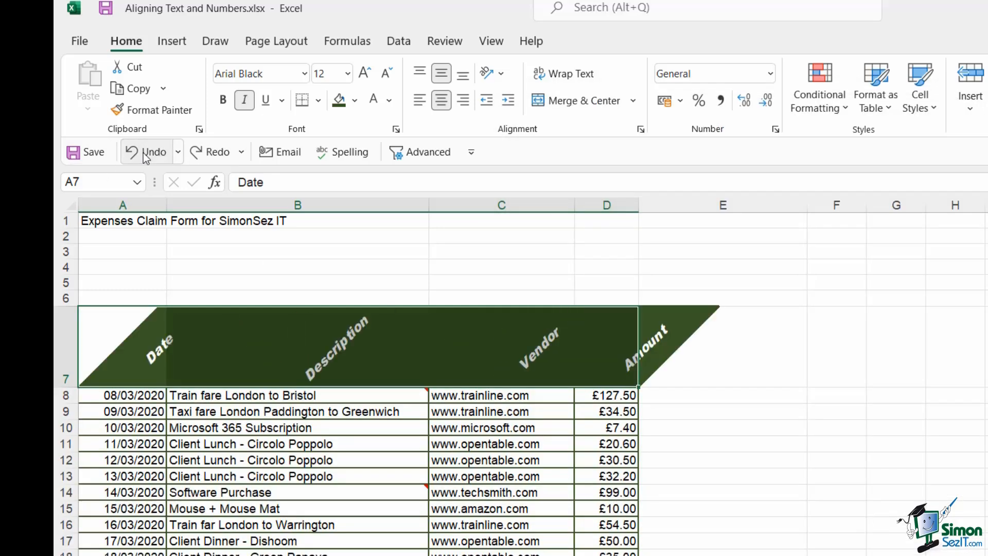
{"action": "left_click", "coordinate": [143, 153]}
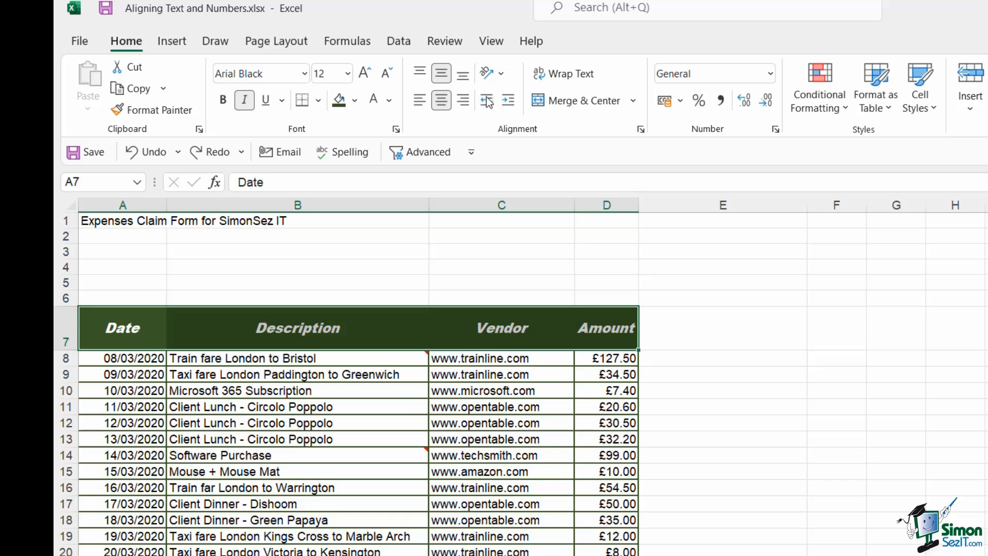
{"action": "left_click", "coordinate": [392, 358]}
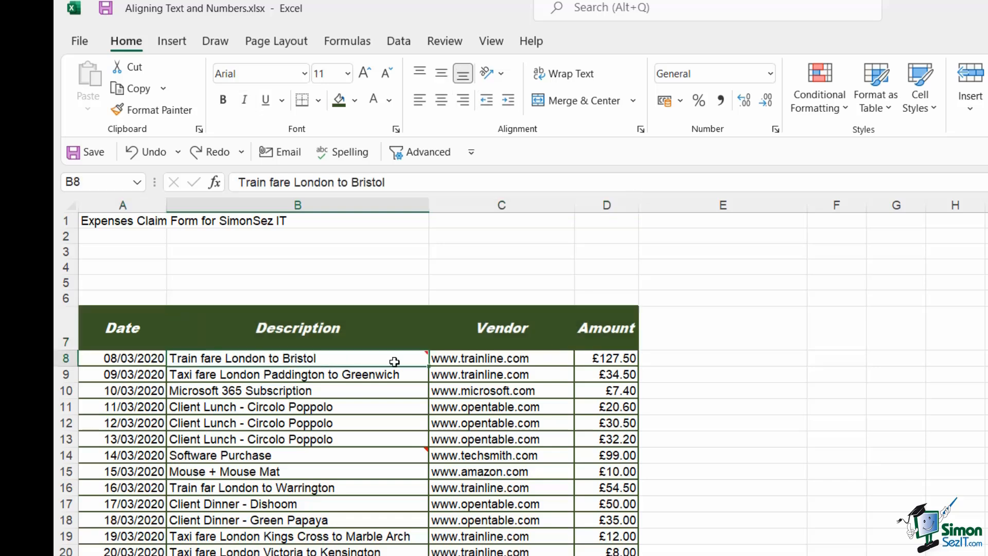
Increase the indent of the description in cell B9 four levels.
{"action": "mouse_move", "coordinate": [214, 357]}
{"action": "left_click", "coordinate": [266, 375]}
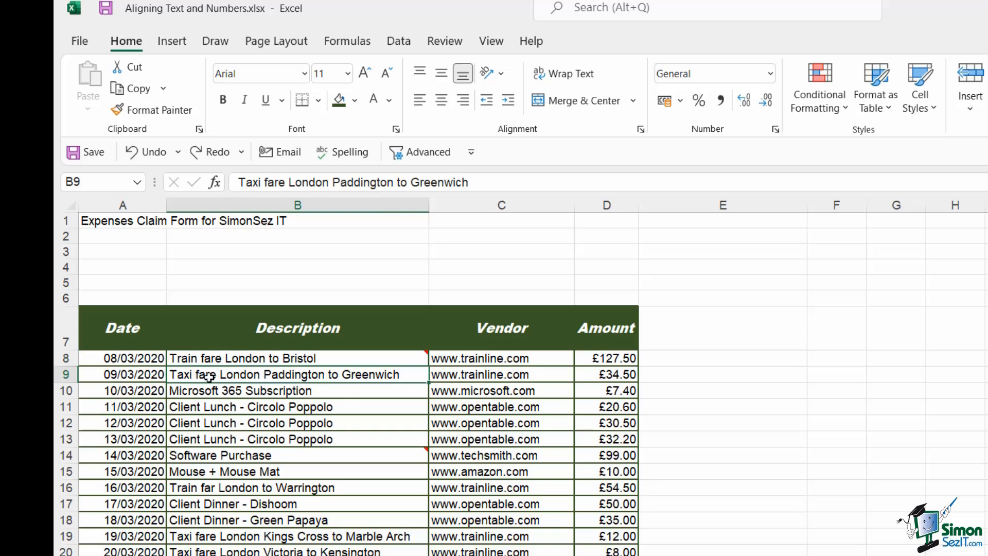
{"action": "left_click", "coordinate": [508, 102]}
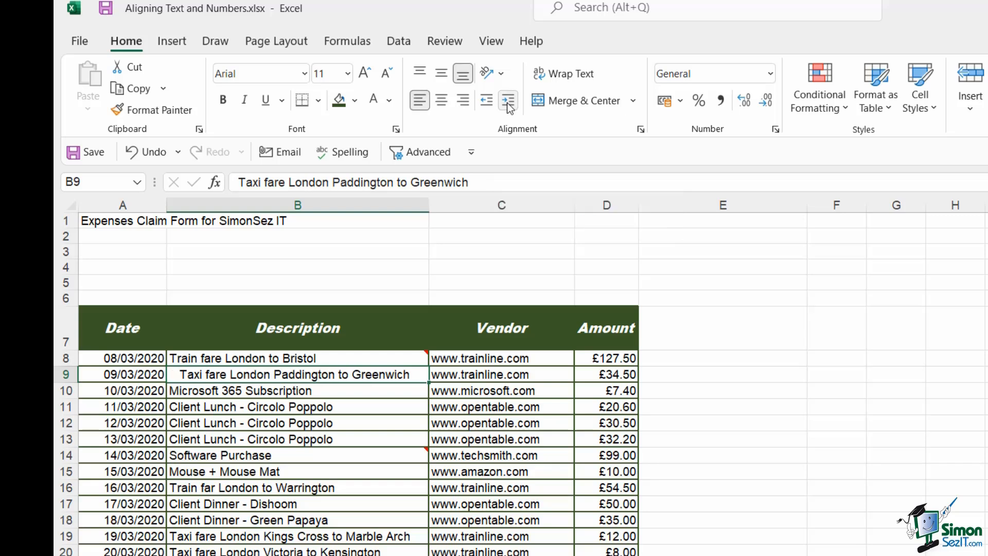
{"action": "left_click", "coordinate": [508, 101]}
{"action": "left_click", "coordinate": [508, 101]}
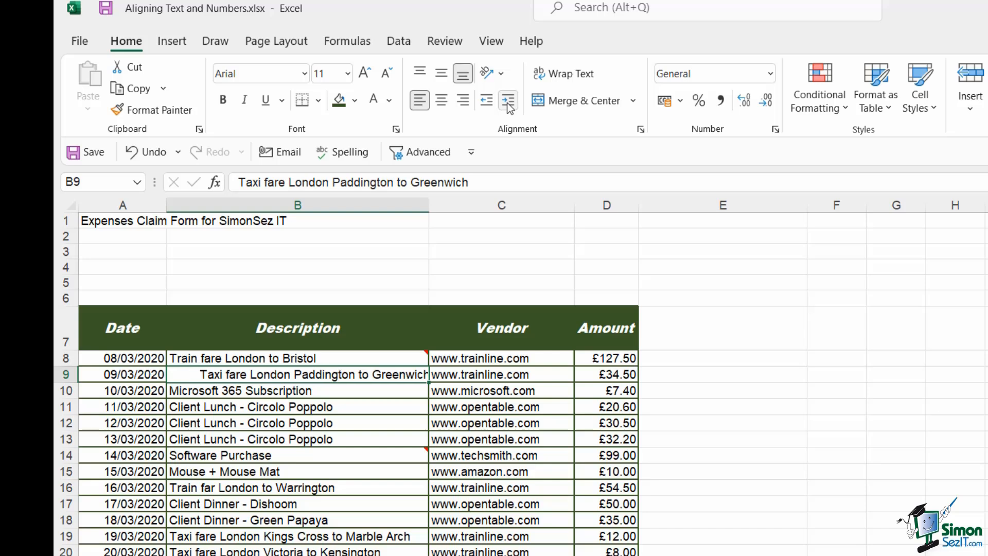
{"action": "left_click", "coordinate": [508, 102]}
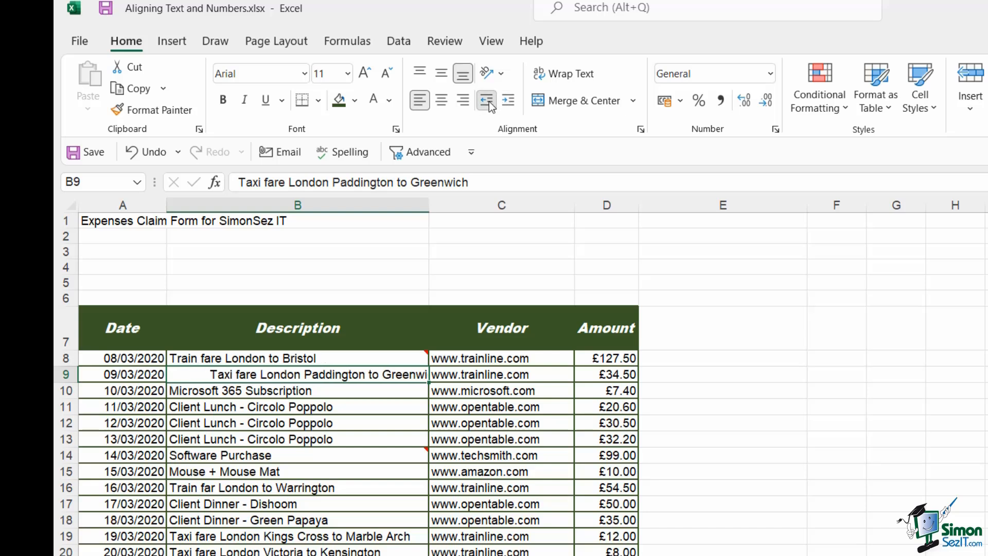
Decrease the indent of cell B9 four levels, removing it again.
{"action": "left_click", "coordinate": [489, 103]}
{"action": "left_click", "coordinate": [489, 103]}
{"action": "left_click", "coordinate": [489, 103]}
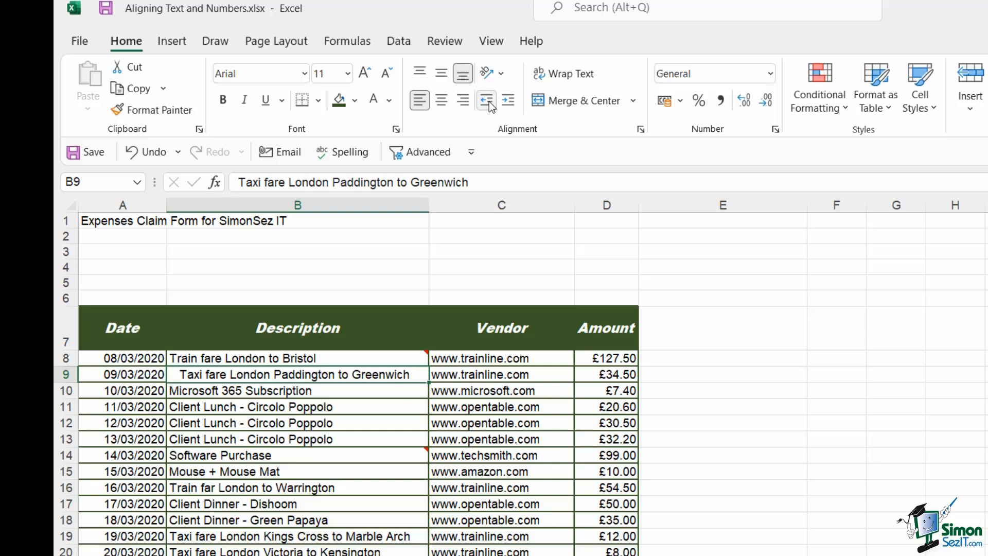
{"action": "left_click", "coordinate": [489, 102]}
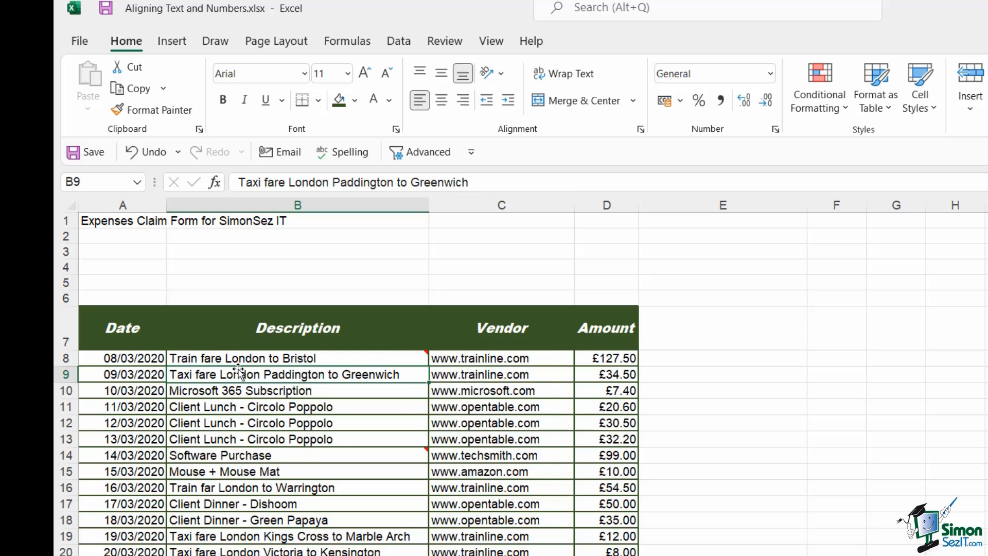
Narrow the Description column and wrap the text of the description cells B8:B25.
{"action": "mouse_move", "coordinate": [248, 361]}
{"action": "left_click_drag", "start_coordinate": [431, 204], "coordinate": [328, 204]}
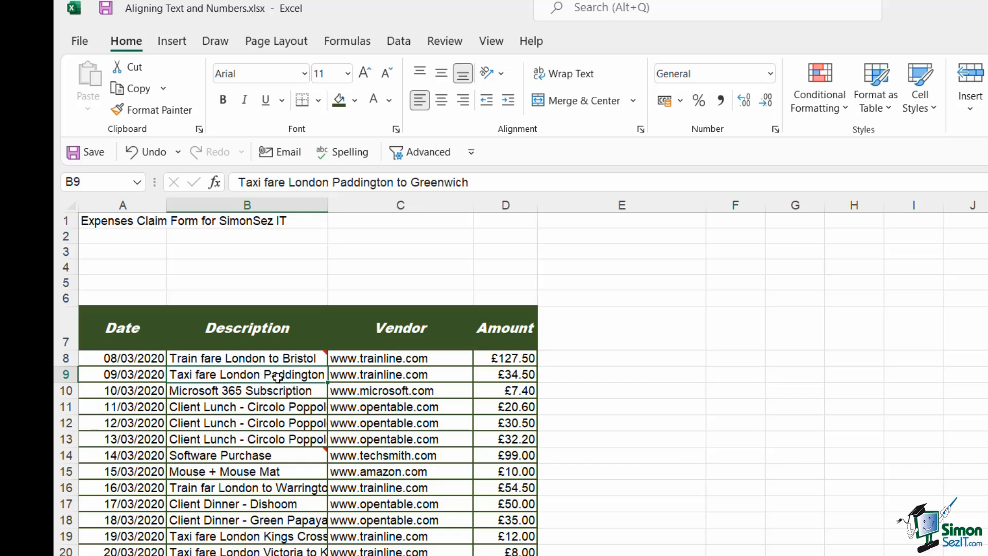
{"action": "left_click_drag", "start_coordinate": [270, 358], "coordinate": [270, 555]}
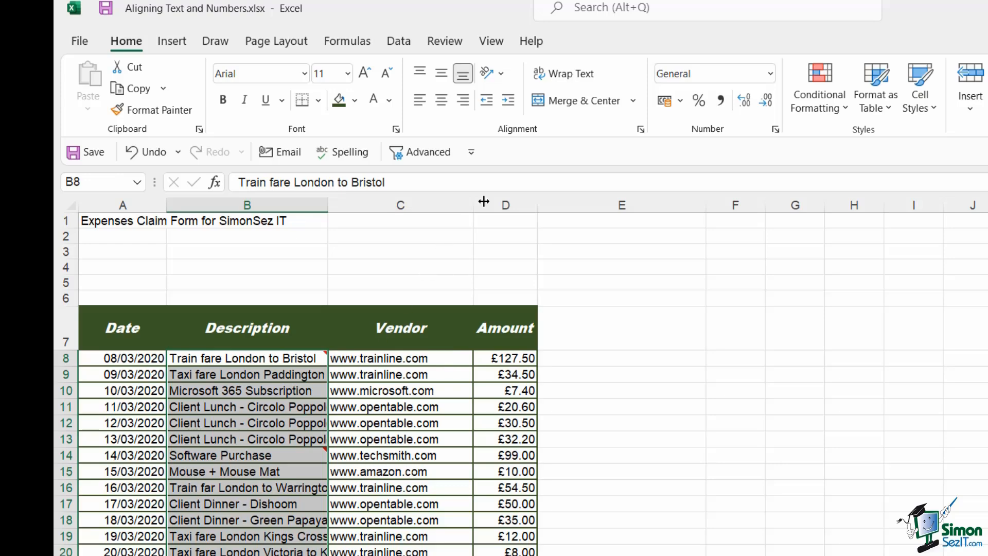
{"action": "left_click", "coordinate": [569, 77]}
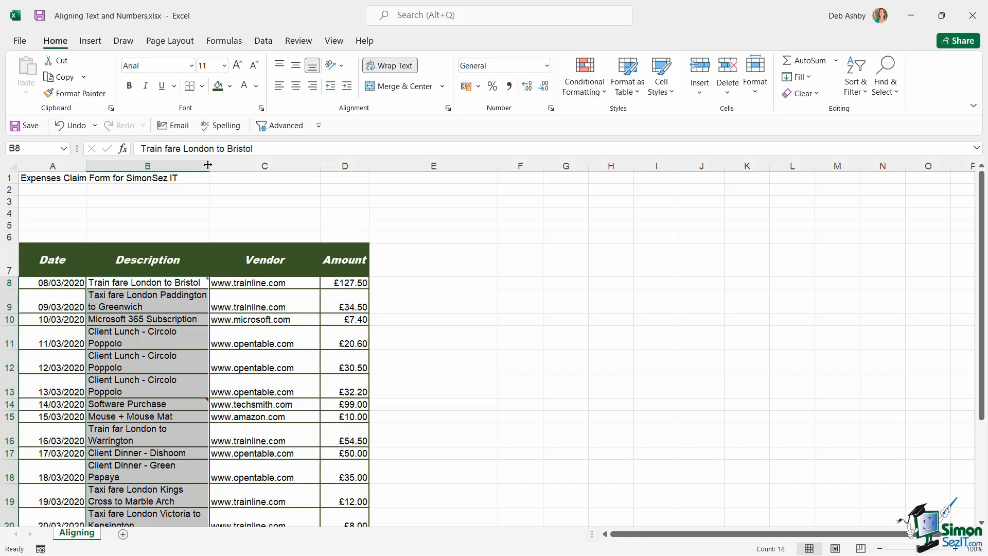
Inspect the wrapped descriptions, then turn text wrapping off again for cells B8:B25.
{"action": "left_click", "coordinate": [241, 299]}
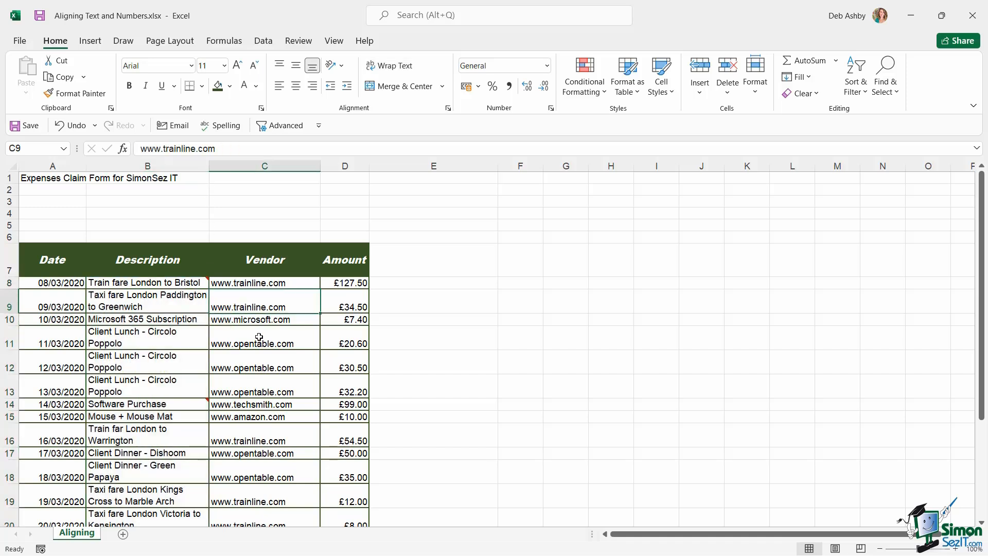
{"action": "left_click", "coordinate": [138, 298]}
{"action": "left_click", "coordinate": [145, 337]}
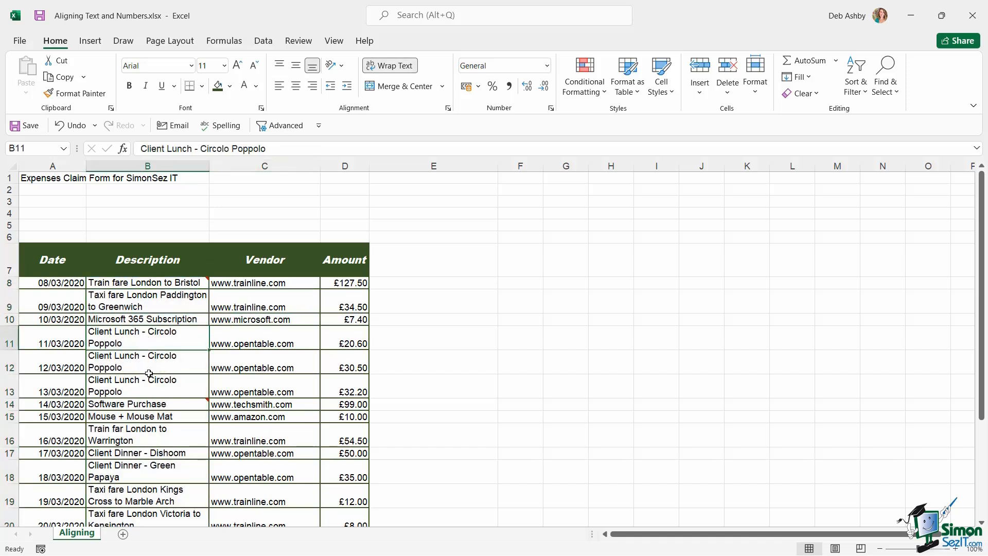
{"action": "left_click", "coordinate": [147, 372]}
{"action": "left_click", "coordinate": [147, 385]}
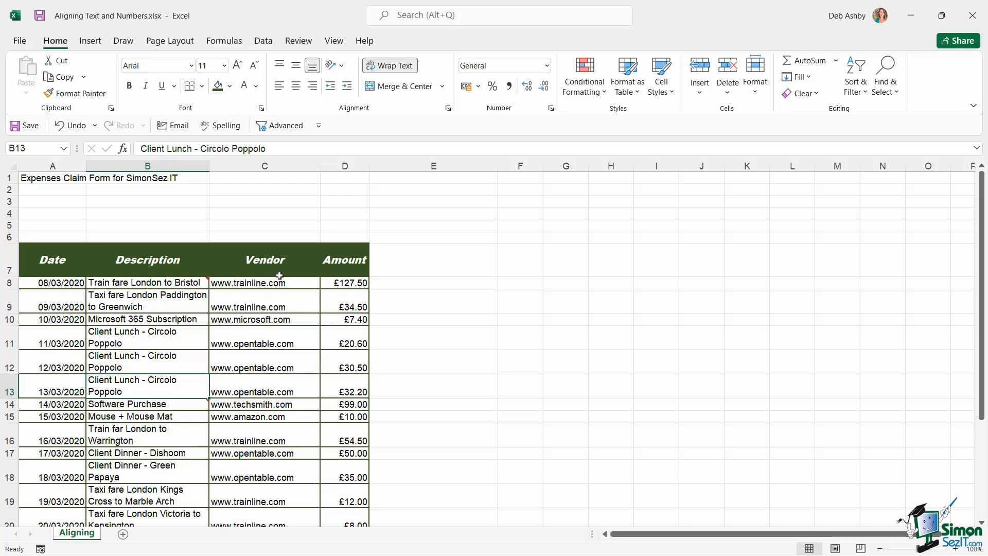
{"action": "left_click_drag", "start_coordinate": [162, 284], "coordinate": [164, 492]}
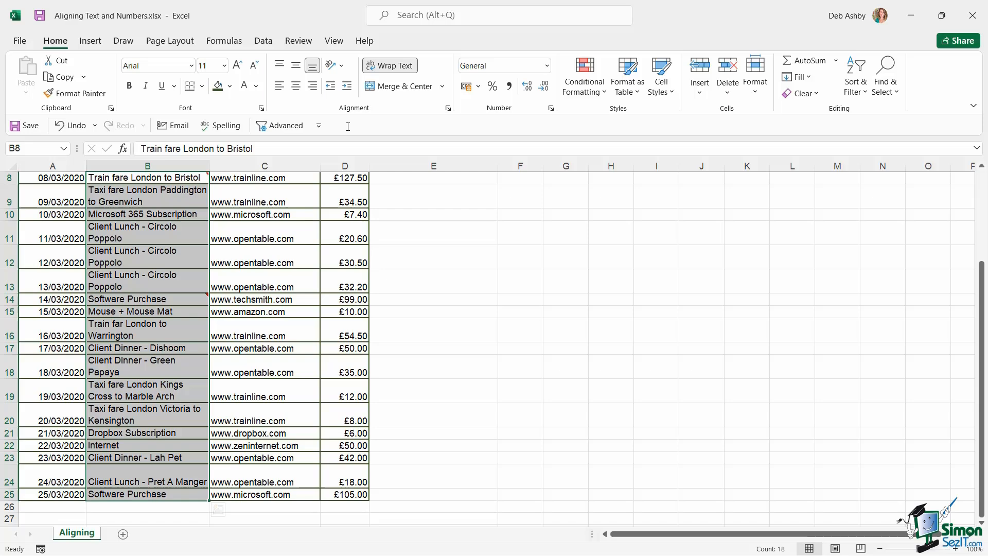
{"action": "left_click", "coordinate": [394, 67]}
{"action": "scroll", "coordinate": [411, 220], "scroll_direction": "up", "scroll_amount": 3}
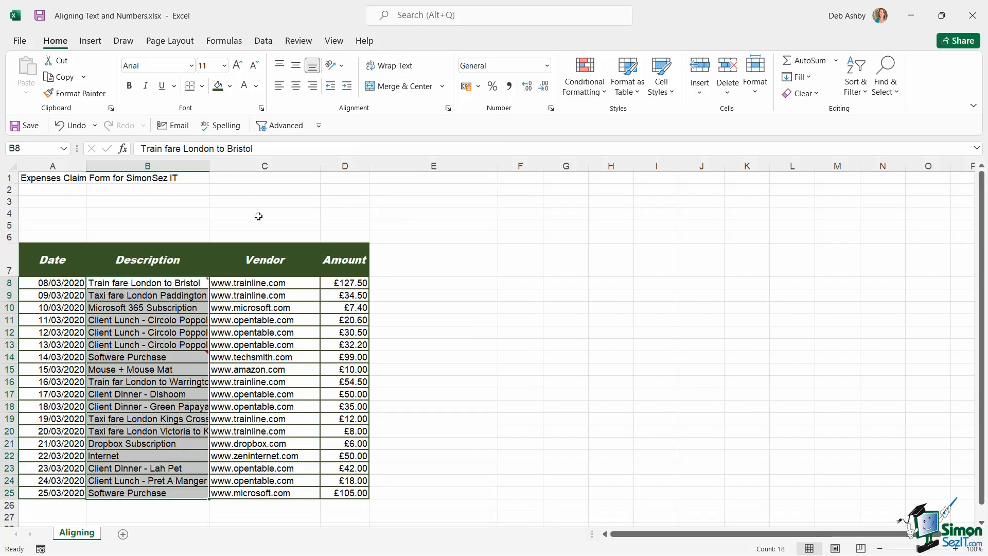
Autofit the Description column width, then insert a manual line break in B9 before "to Greenwich".
{"action": "double_click", "coordinate": [209, 165]}
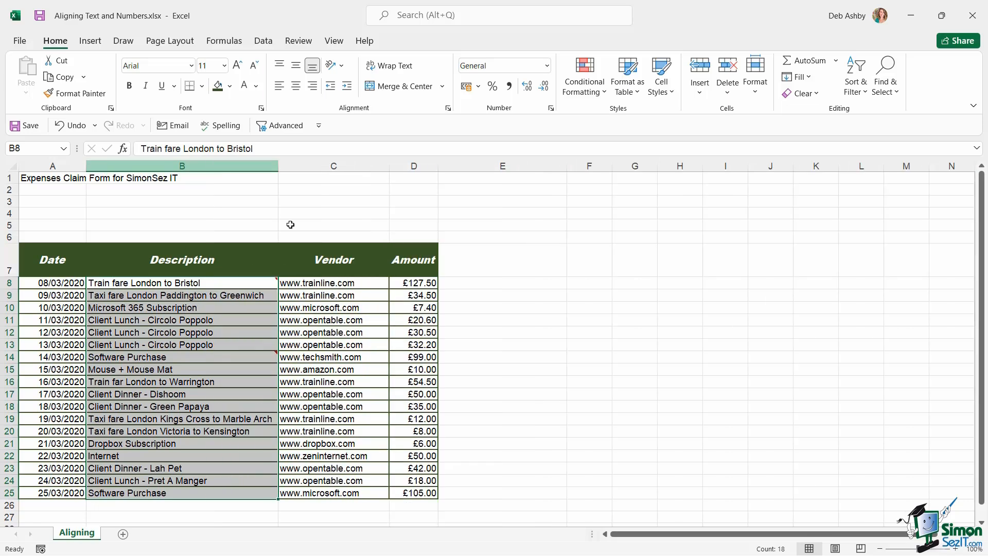
{"action": "left_click", "coordinate": [240, 308]}
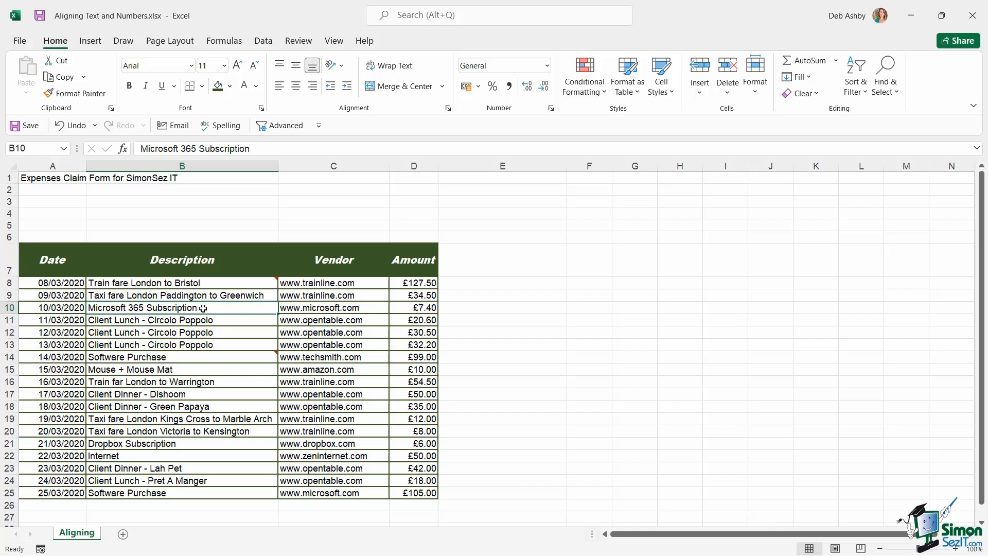
{"action": "left_click", "coordinate": [110, 297]}
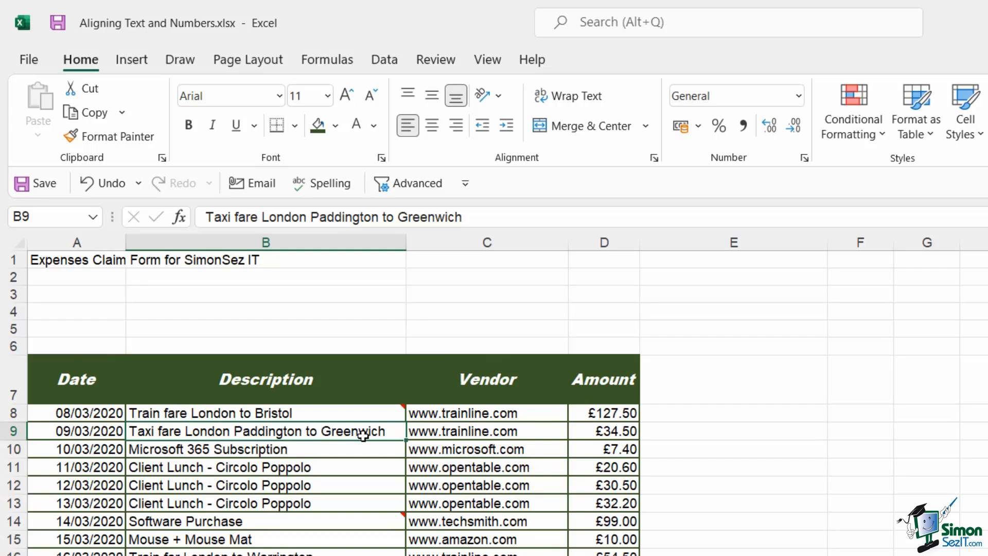
{"action": "double_click", "coordinate": [304, 432]}
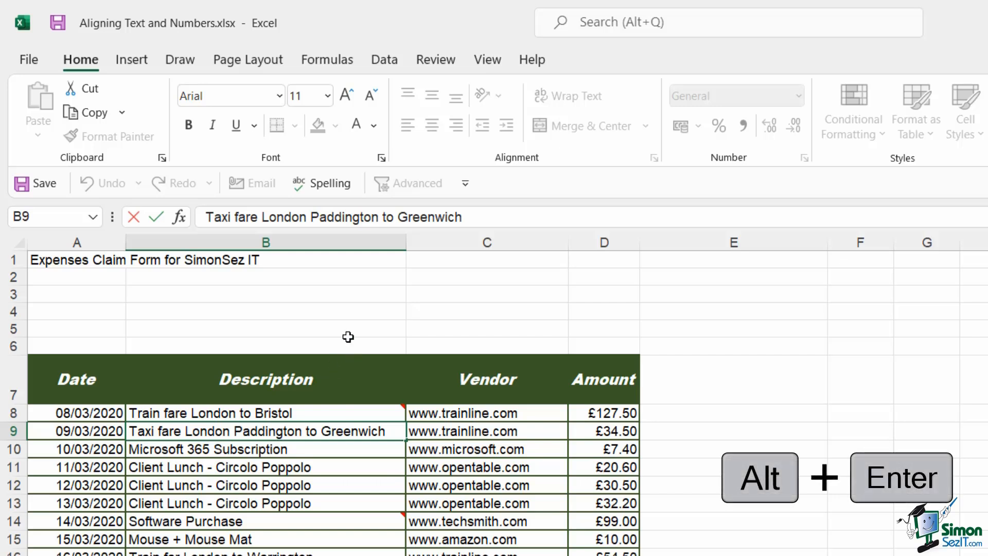
{"action": "key", "text": "alt+Return"}
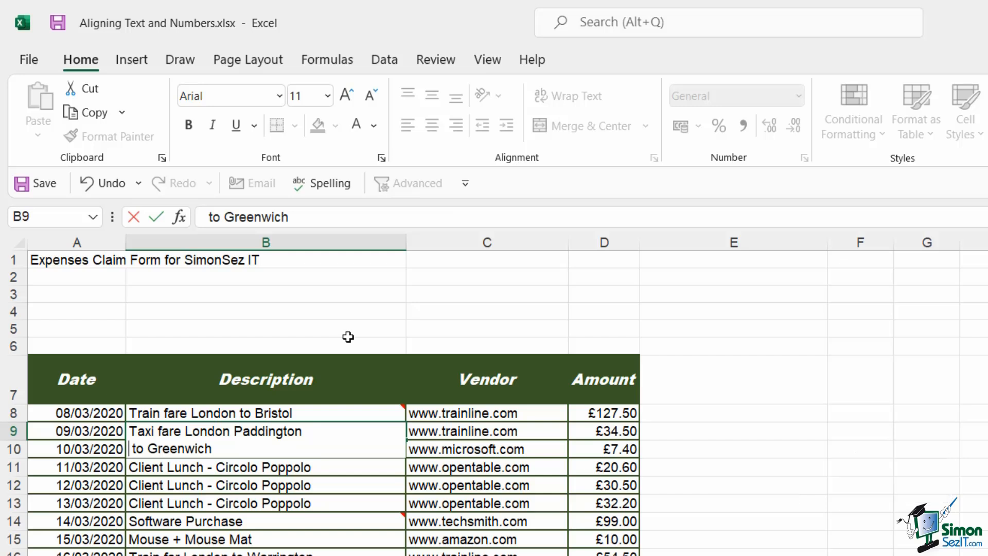
{"action": "key", "text": "ctrl+Return"}
{"action": "key", "text": "Return"}
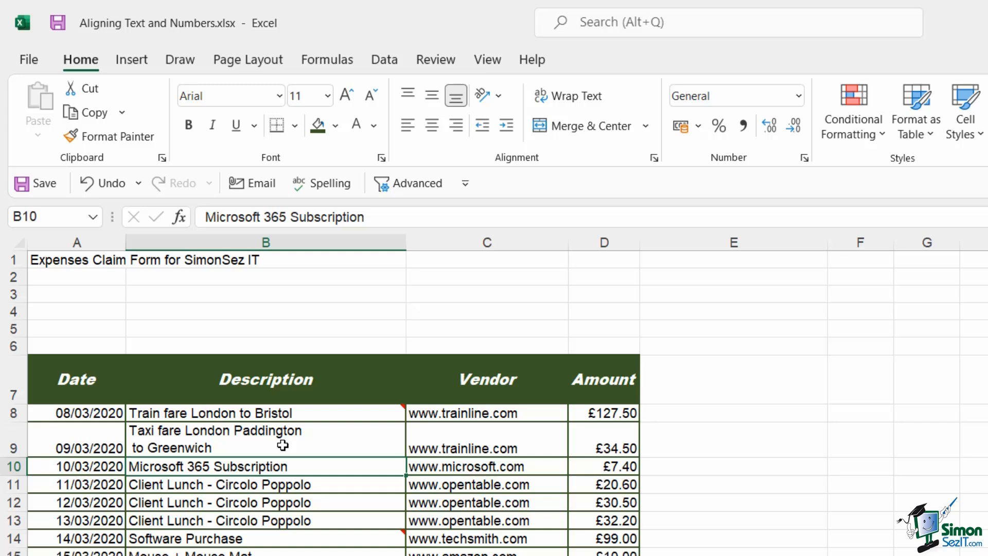
Turn off text wrapping for cell B9 so its description shows on one line.
{"action": "left_click", "coordinate": [264, 438]}
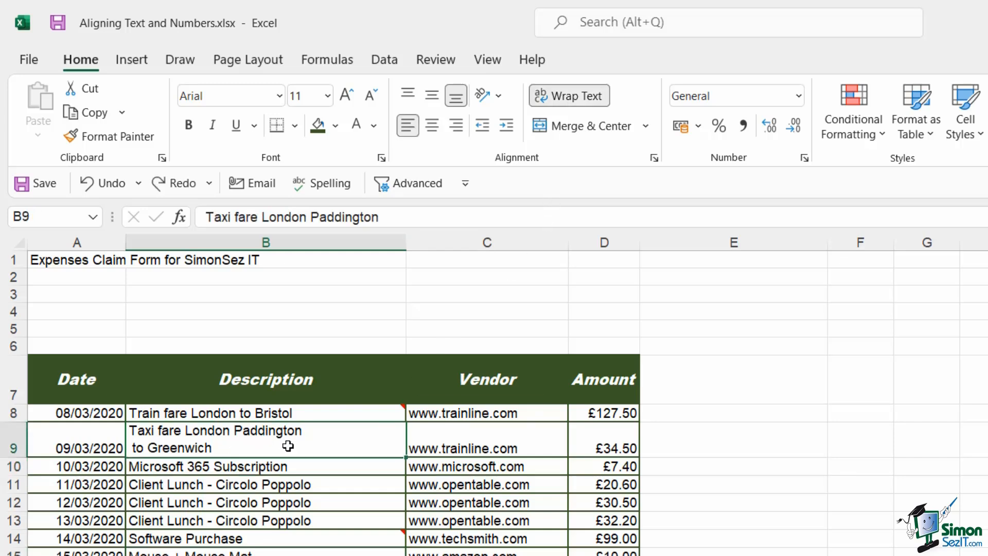
{"action": "left_click", "coordinate": [572, 97]}
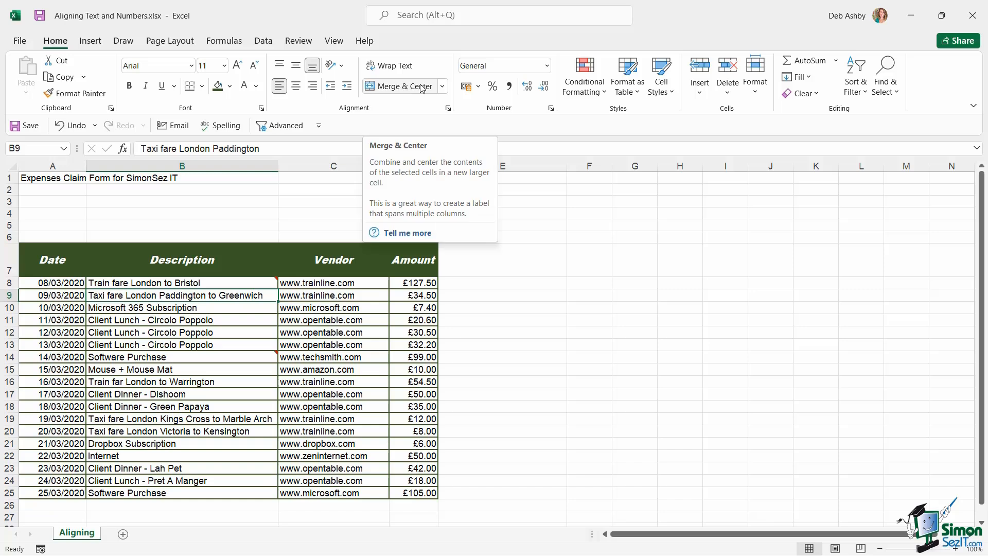
{"action": "left_click", "coordinate": [443, 86]}
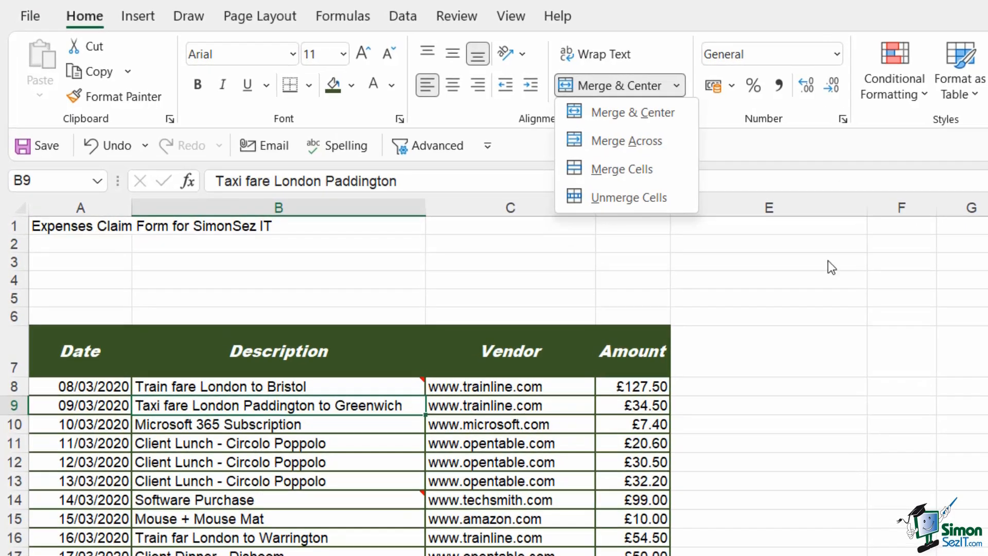
{"action": "left_click", "coordinate": [516, 225]}
Autofit column A to the title in A1, then narrow it back to about 140 pixels wide.
{"action": "left_click", "coordinate": [50, 226]}
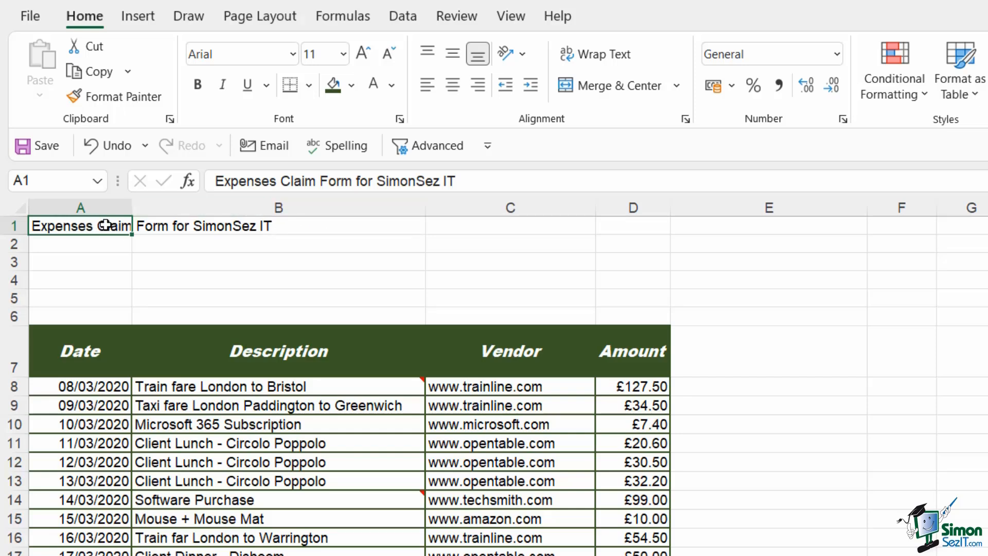
{"action": "double_click", "coordinate": [131, 208]}
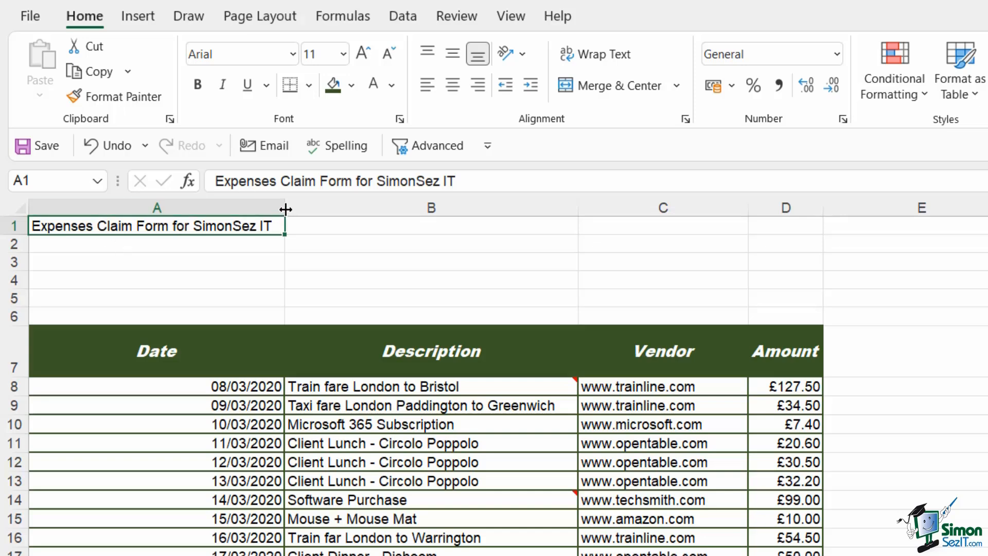
{"action": "left_click_drag", "start_coordinate": [285, 209], "coordinate": [165, 209]}
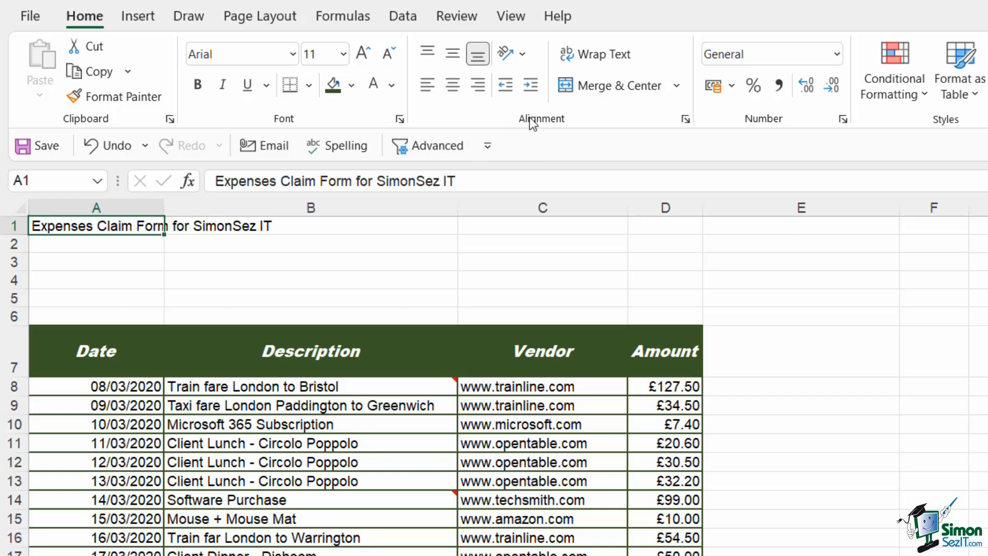
Center the title in cell A1, then undo the centering.
{"action": "left_click", "coordinate": [452, 87]}
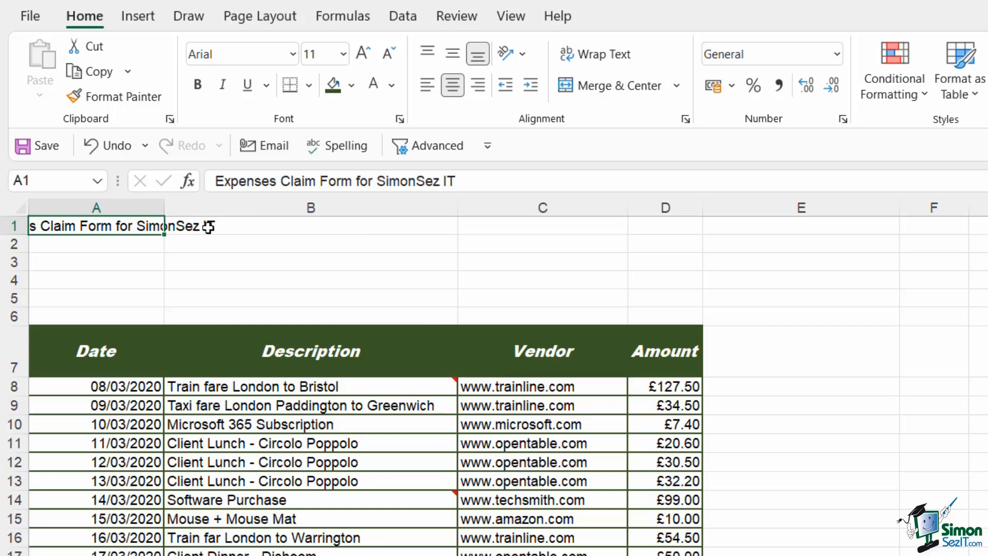
{"action": "left_click", "coordinate": [112, 146]}
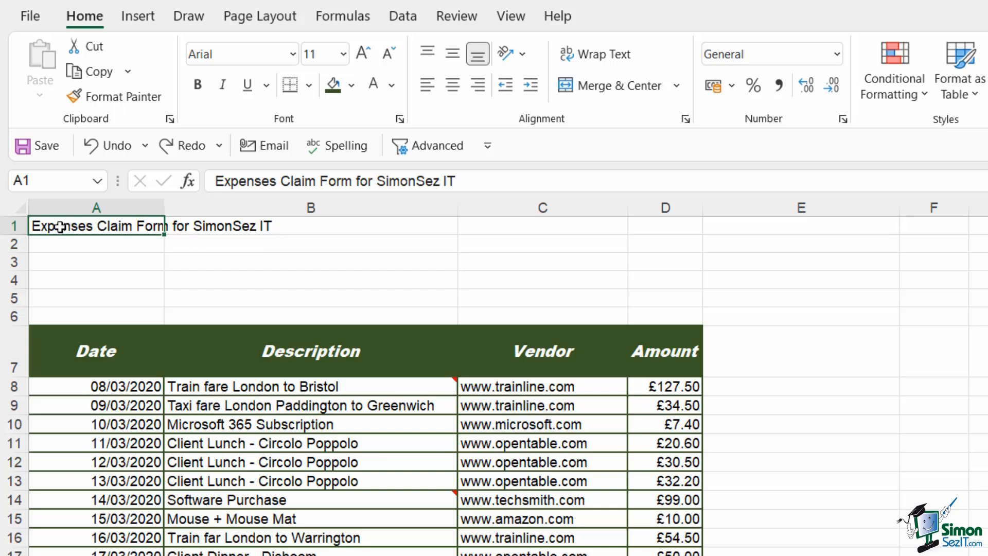
Merge & Center the title across cells A1:D1, then undo the merge.
{"action": "left_click_drag", "start_coordinate": [140, 227], "coordinate": [679, 226]}
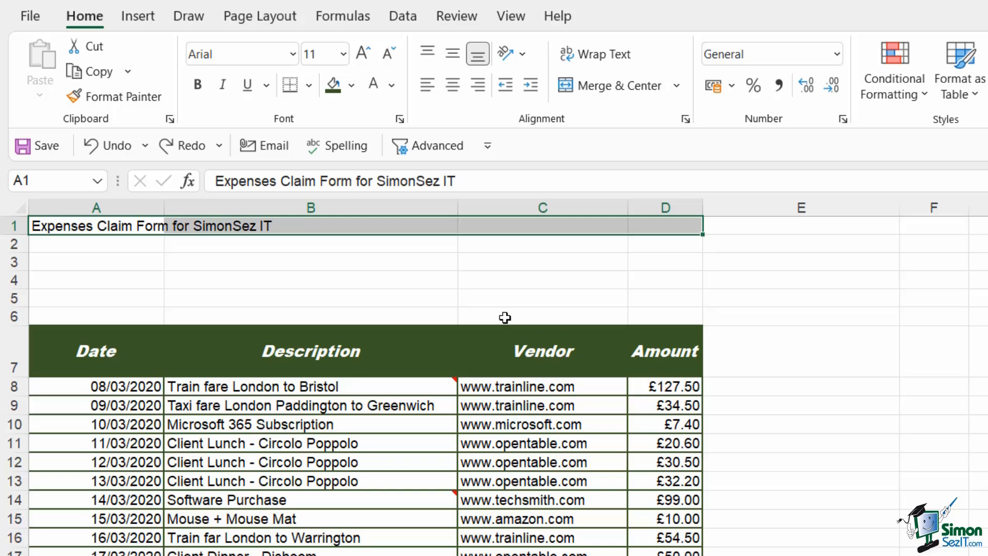
{"action": "left_click", "coordinate": [676, 85]}
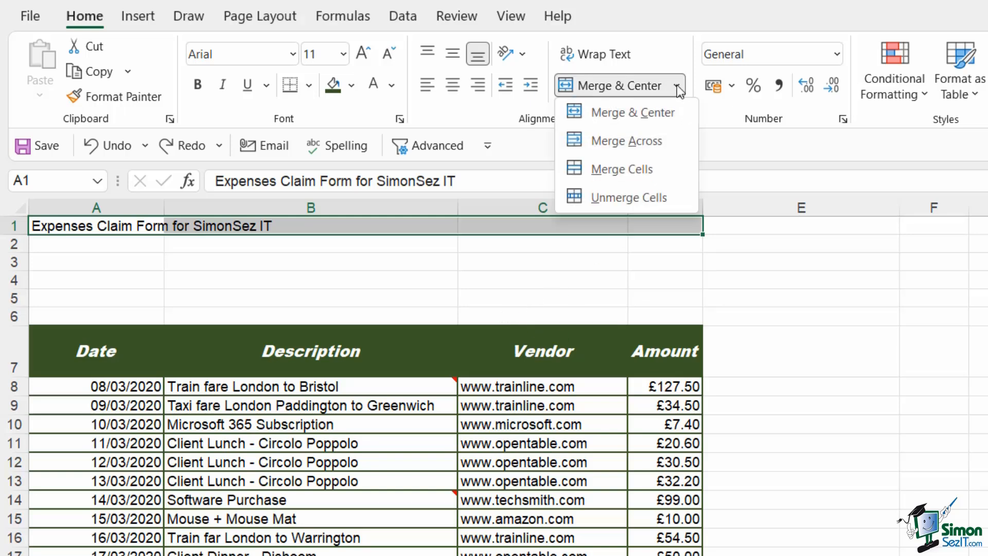
{"action": "left_click", "coordinate": [615, 116]}
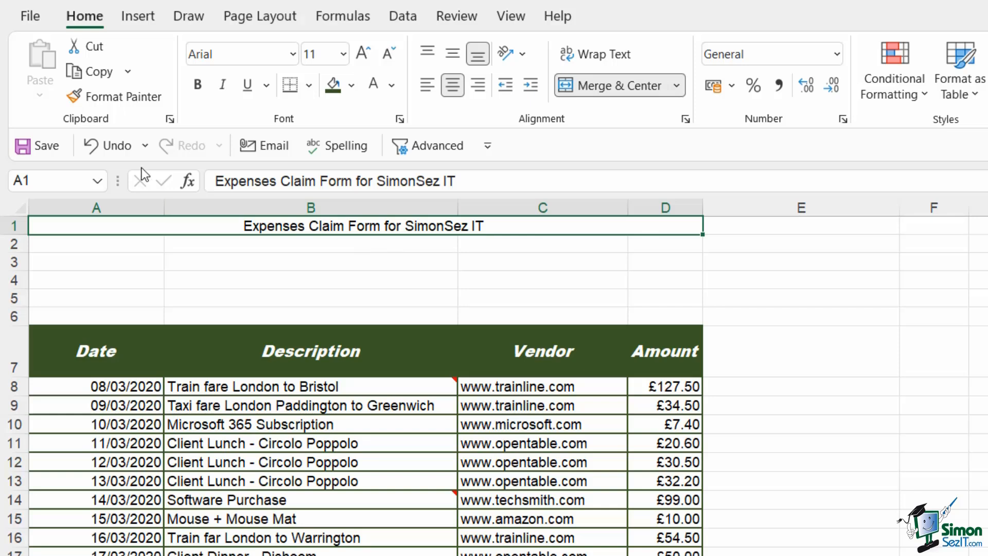
{"action": "left_click", "coordinate": [109, 146]}
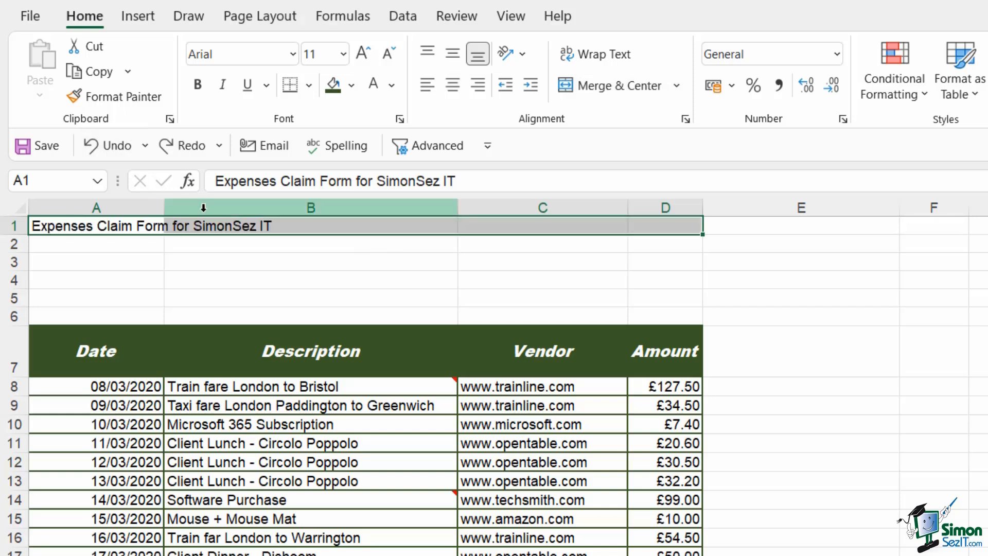
Apply Merge Across to the title cells A1:D1, then undo it.
{"action": "left_click", "coordinate": [676, 85]}
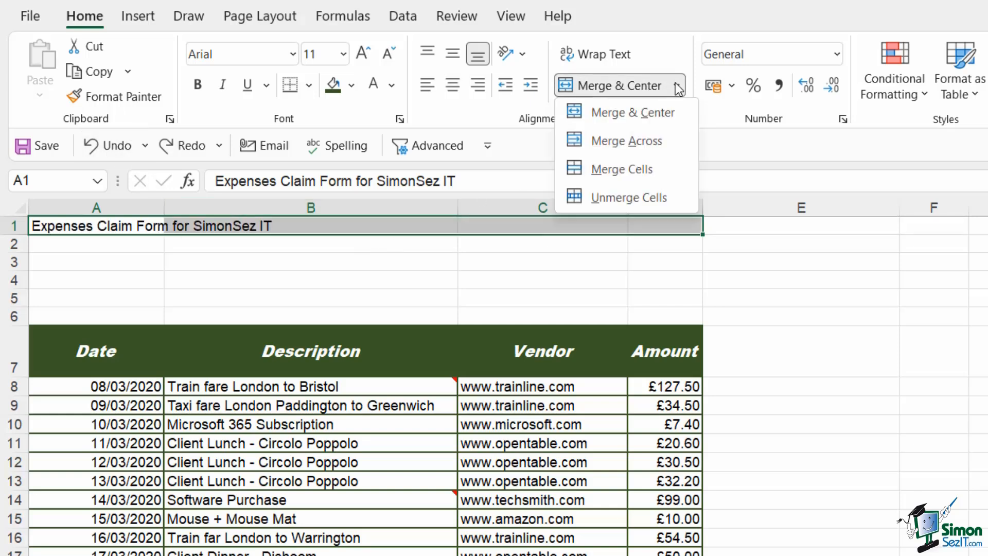
{"action": "left_click", "coordinate": [624, 142]}
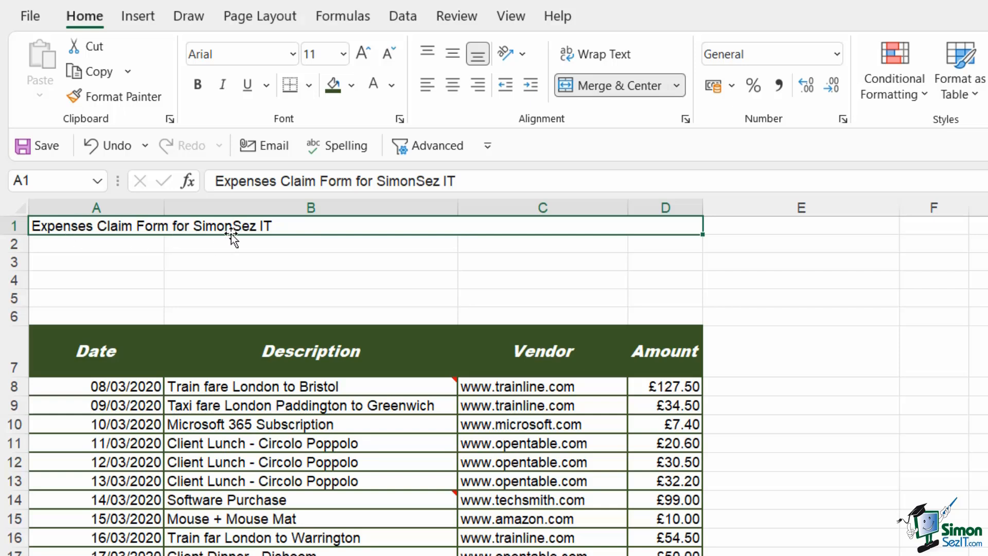
{"action": "left_click", "coordinate": [110, 146]}
Apply Merge Cells to the title cells A1:D1, then unmerge them.
{"action": "left_click", "coordinate": [677, 85]}
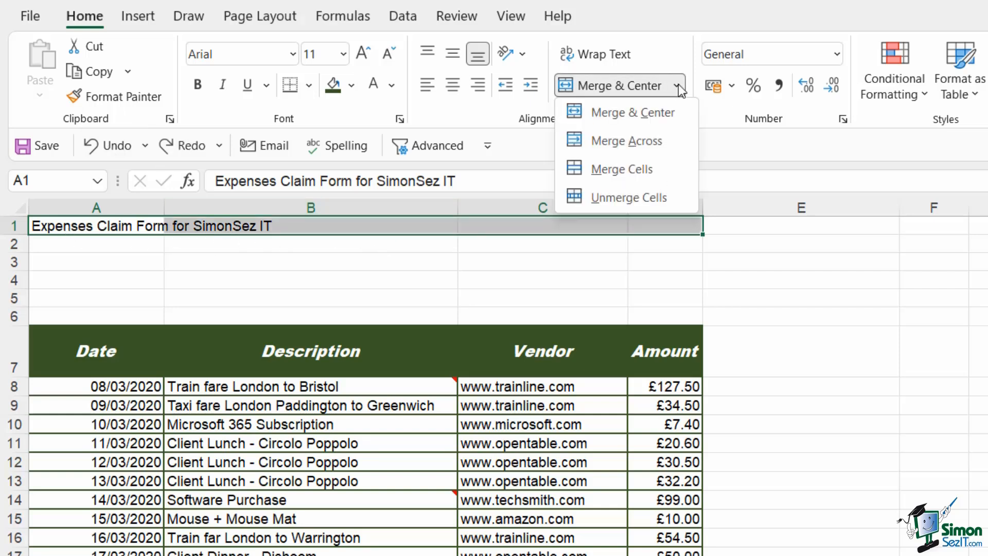
{"action": "left_click", "coordinate": [620, 170]}
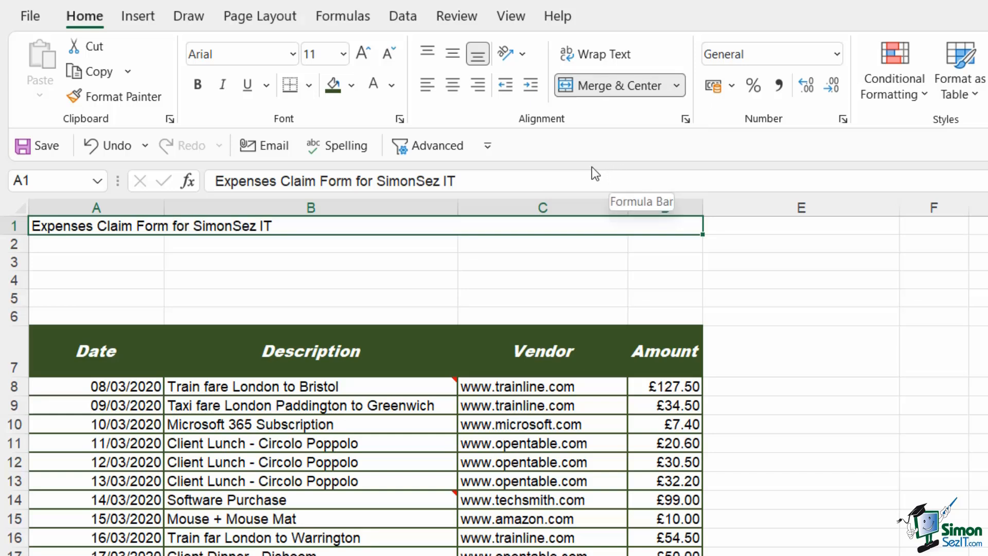
{"action": "left_click", "coordinate": [677, 86]}
{"action": "left_click", "coordinate": [612, 199]}
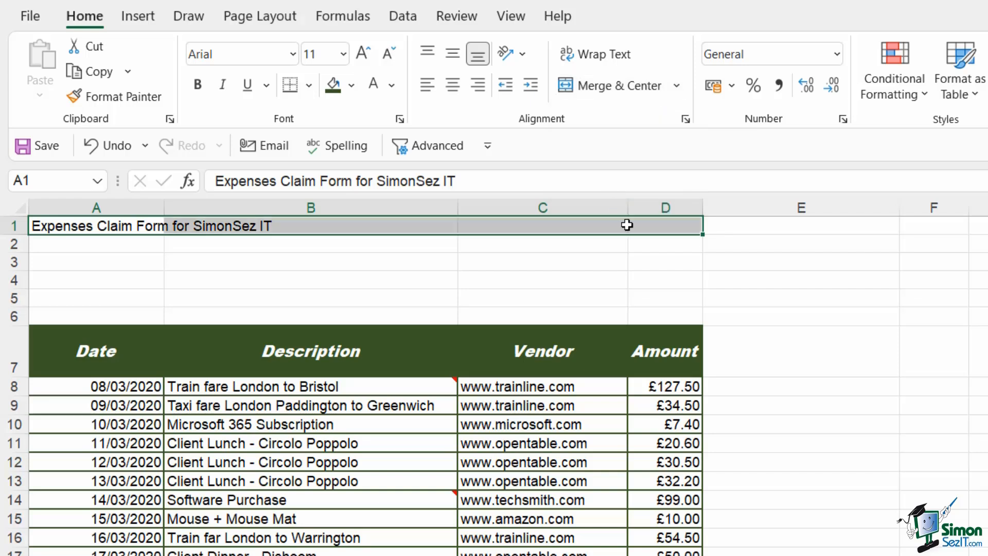
Check which cell holds the title, then Merge & Center it across cells A1:D1.
{"action": "left_click", "coordinate": [749, 276]}
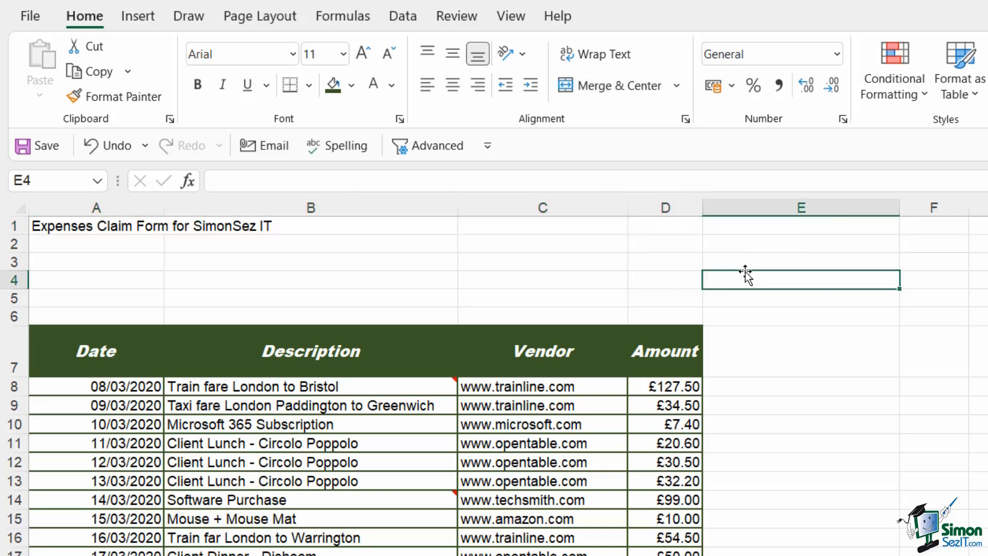
{"action": "left_click", "coordinate": [108, 225]}
{"action": "left_click", "coordinate": [340, 226]}
{"action": "left_click", "coordinate": [494, 227]}
{"action": "left_click", "coordinate": [643, 226]}
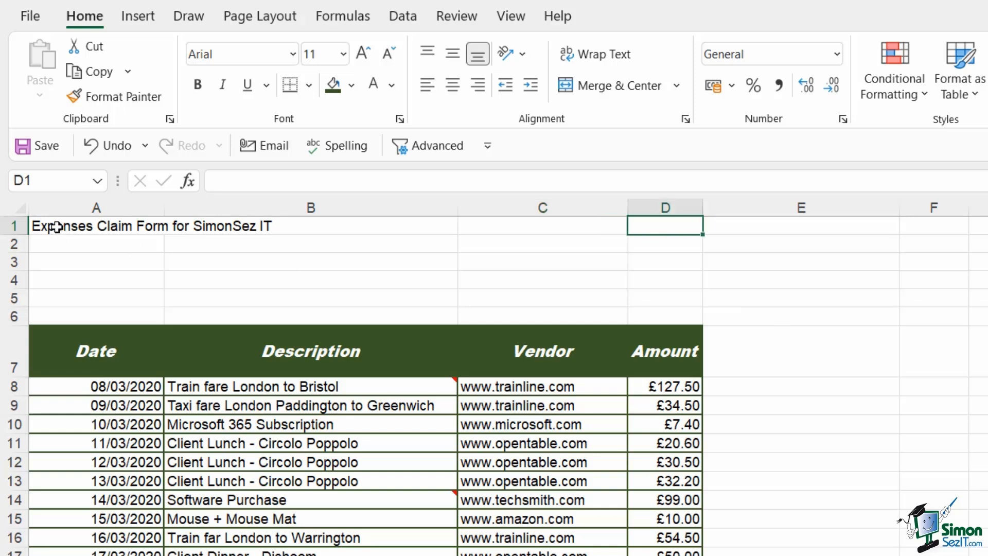
{"action": "left_click_drag", "start_coordinate": [54, 227], "coordinate": [663, 226]}
{"action": "left_click", "coordinate": [626, 90]}
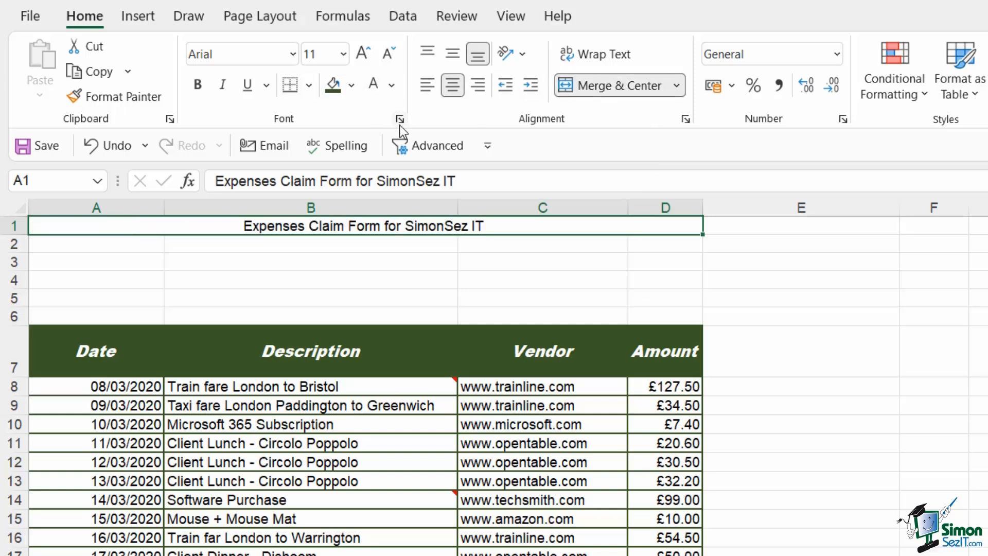
Increase the merged title's font size to 12 and fill it with White, Background 1, Darker 15%.
{"action": "left_click", "coordinate": [365, 54]}
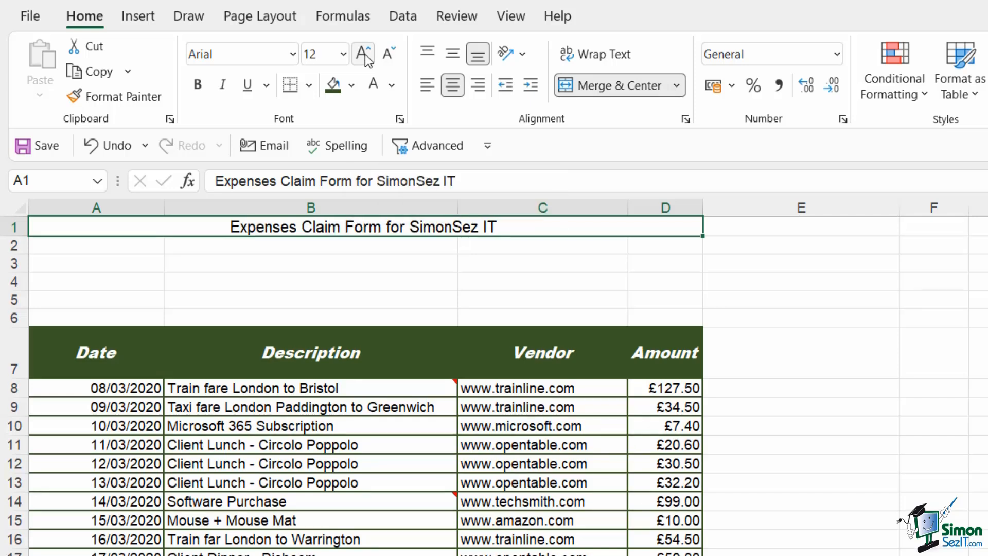
{"action": "left_click", "coordinate": [352, 86]}
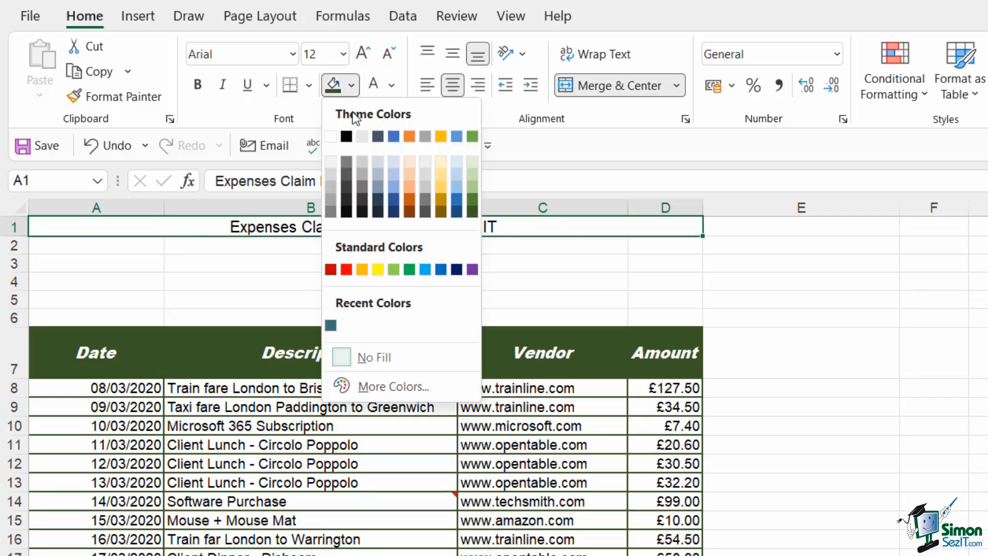
{"action": "left_click", "coordinate": [333, 177]}
{"action": "left_click", "coordinate": [533, 275]}
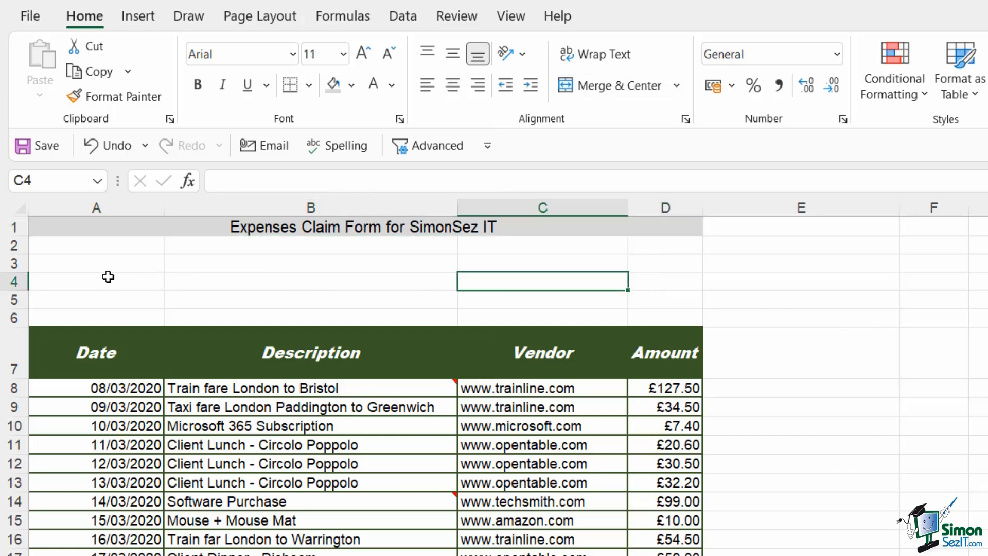
Delete the blank rows 3 to 6 beneath the title.
{"action": "left_click_drag", "start_coordinate": [79, 245], "coordinate": [79, 313]}
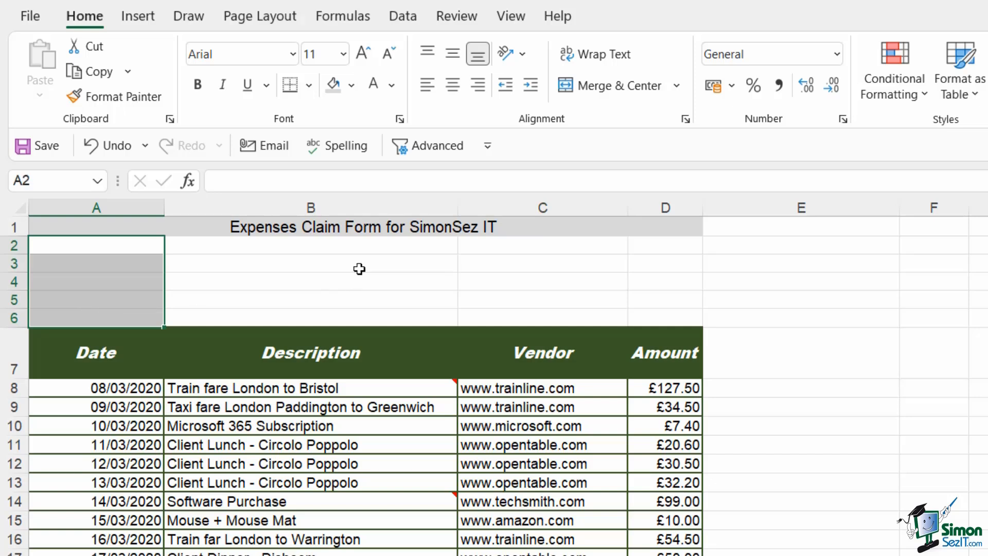
{"action": "left_click", "coordinate": [537, 277]}
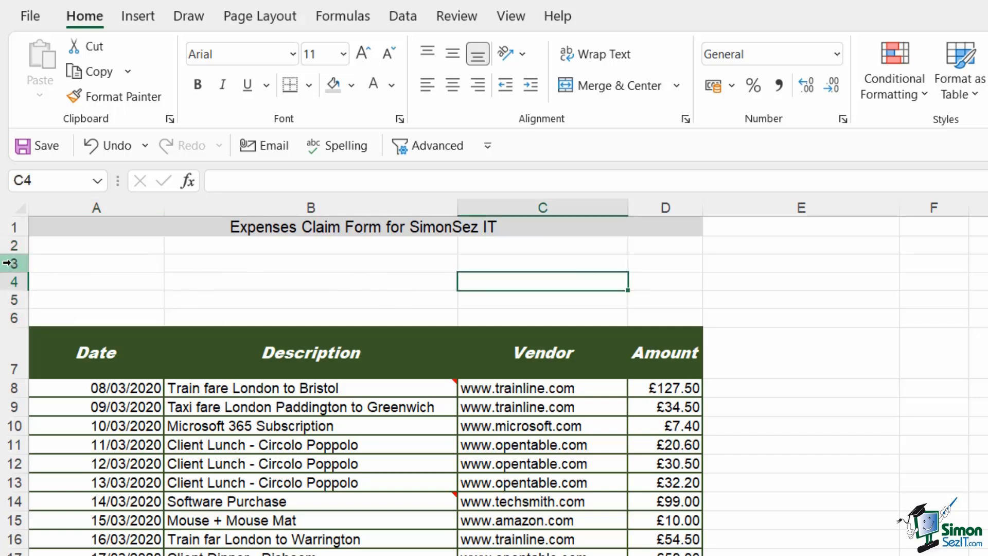
{"action": "left_click_drag", "start_coordinate": [11, 261], "coordinate": [11, 318]}
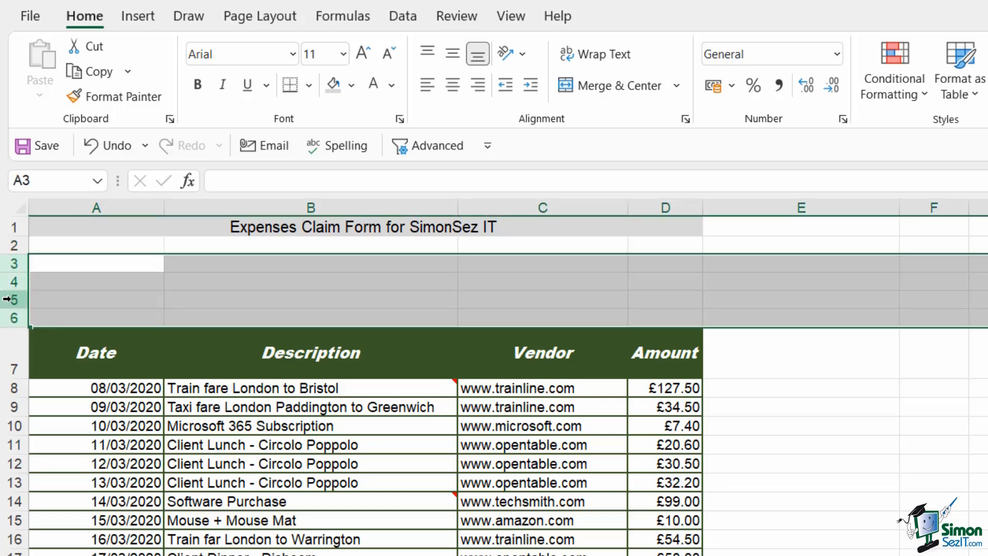
{"action": "right_click", "coordinate": [13, 301]}
{"action": "left_click", "coordinate": [67, 493]}
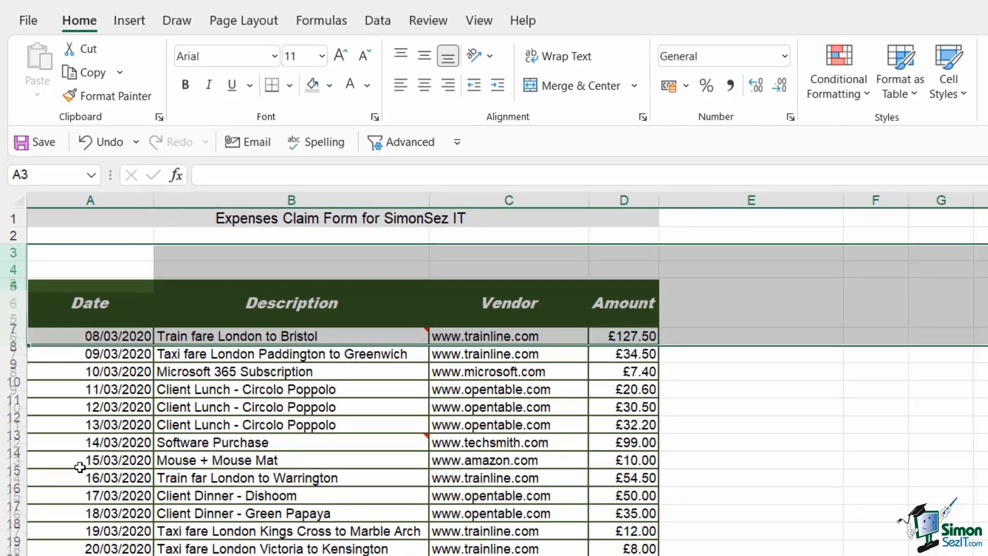
{"action": "left_click", "coordinate": [936, 411]}
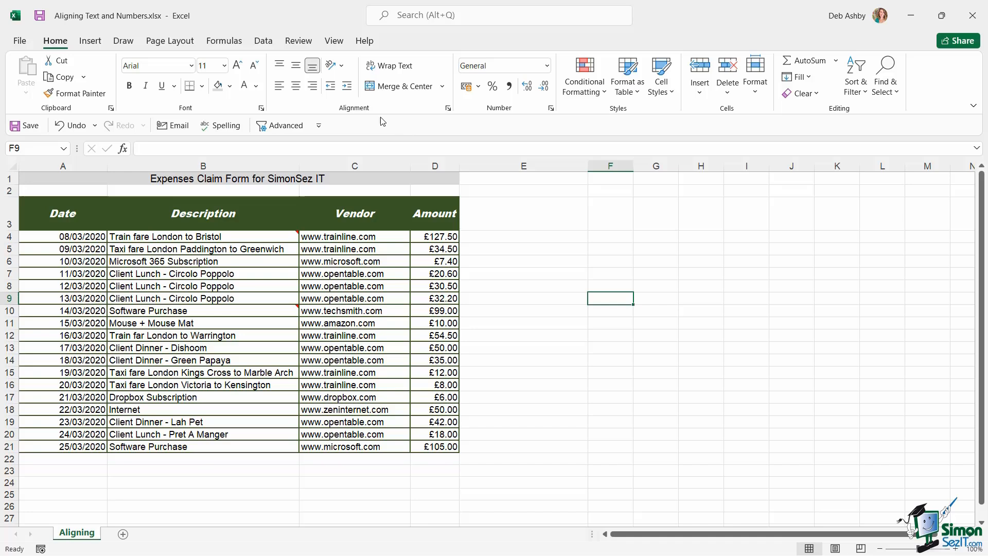
Open the Format Cells alignment settings and examine the horizontal alignment options.
{"action": "left_click", "coordinate": [448, 109]}
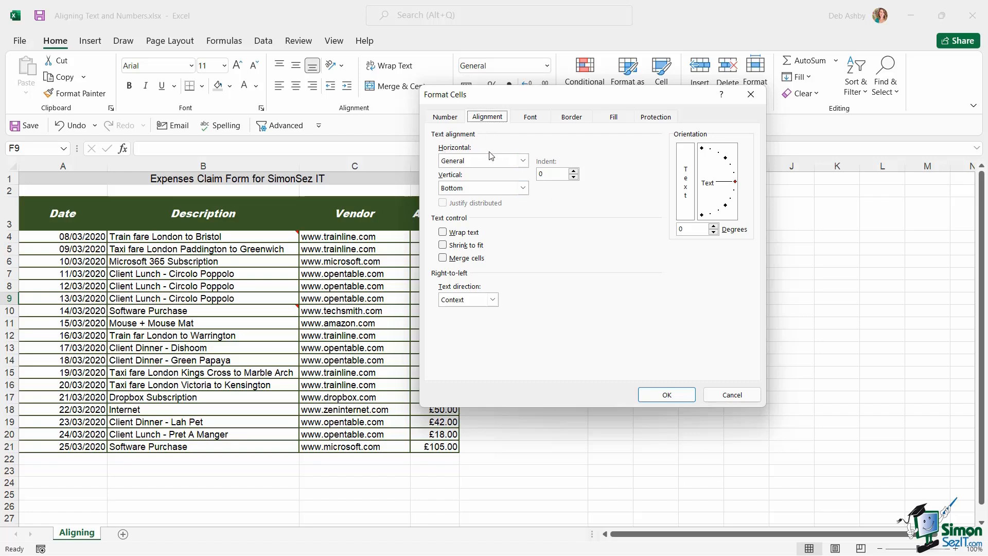
{"action": "left_click", "coordinate": [522, 160]}
{"action": "left_click", "coordinate": [522, 161]}
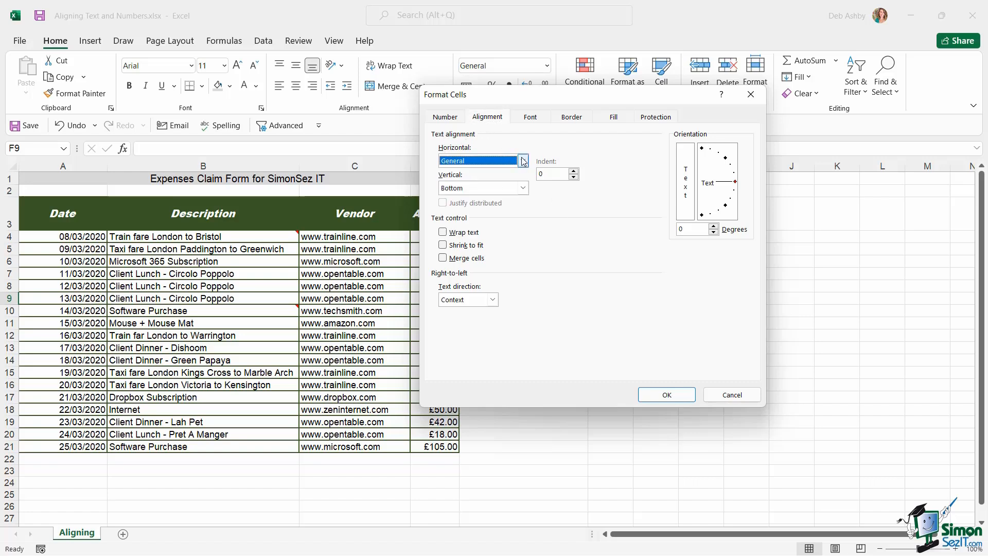
{"action": "left_click", "coordinate": [522, 160]}
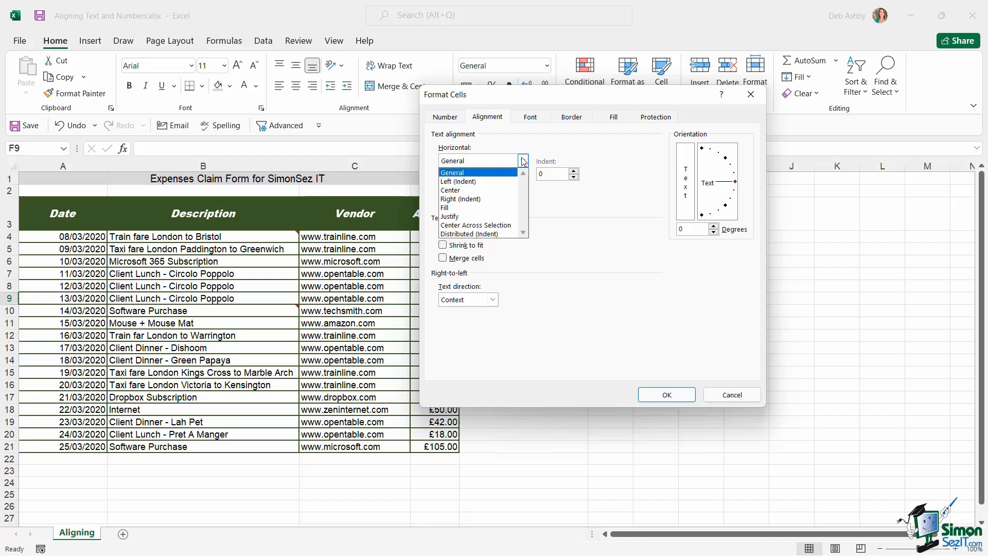
{"action": "left_click", "coordinate": [549, 149]}
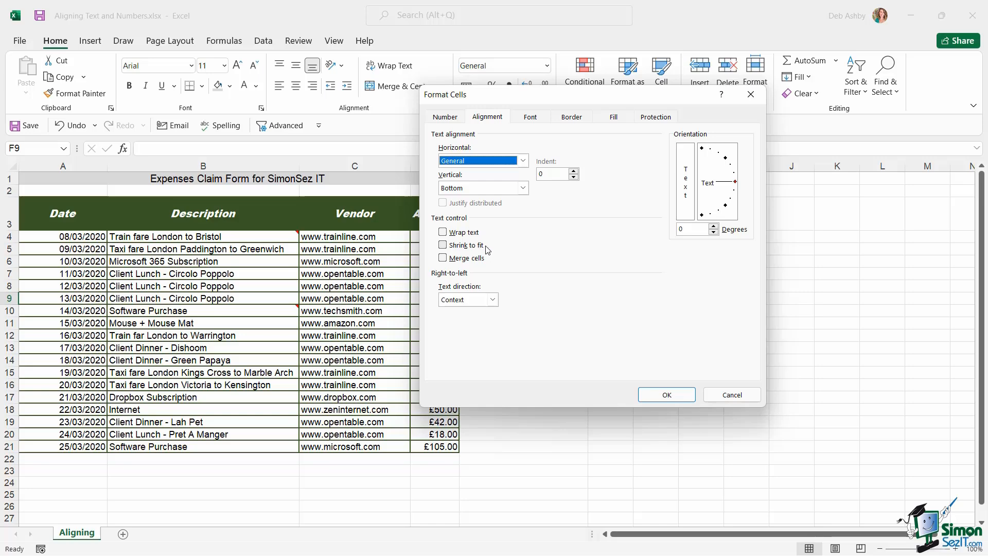
{"action": "left_click", "coordinate": [667, 396]}
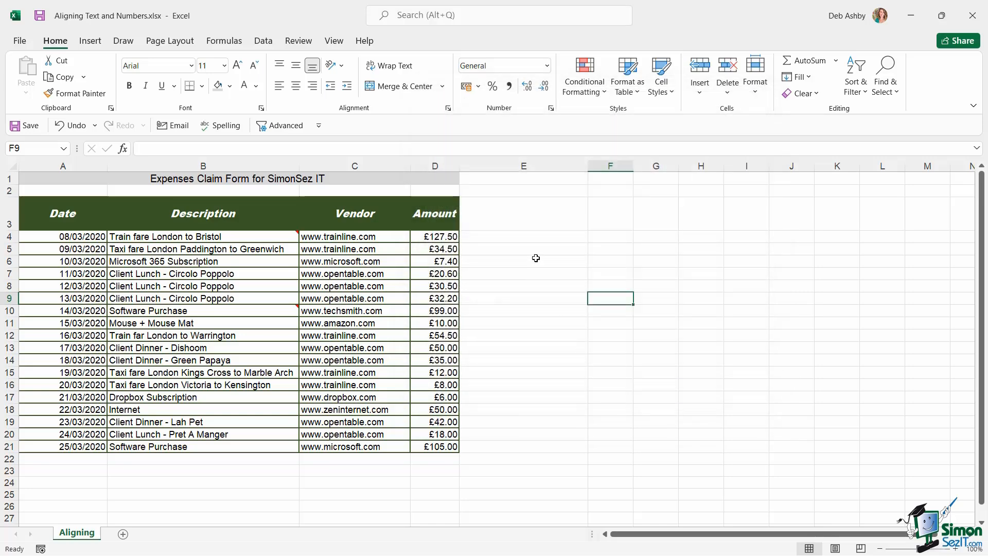
Enter 'Hello World. Are you enjoying this training?' in cell F4 and widen column F slightly.
{"action": "left_click", "coordinate": [606, 240]}
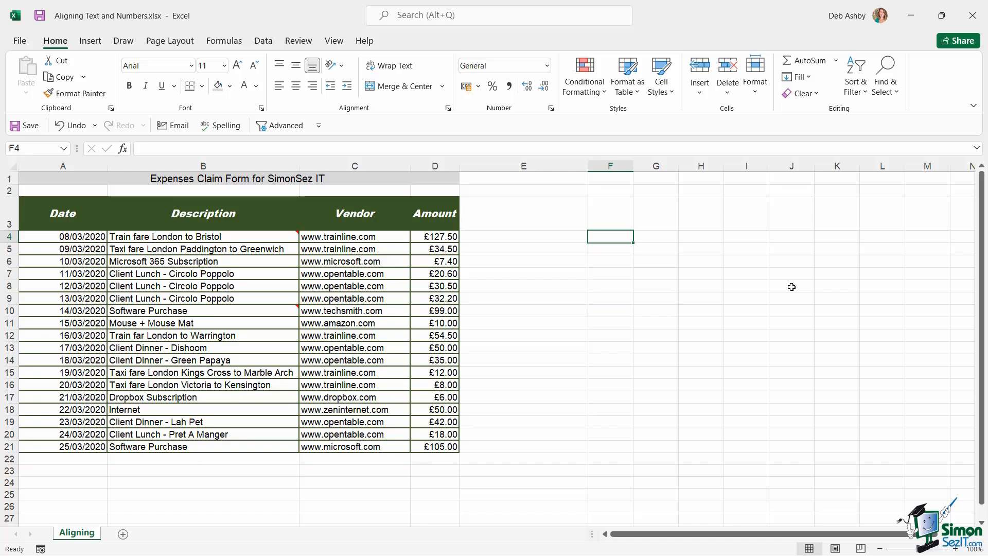
{"action": "type", "text": "Hello Worls"}
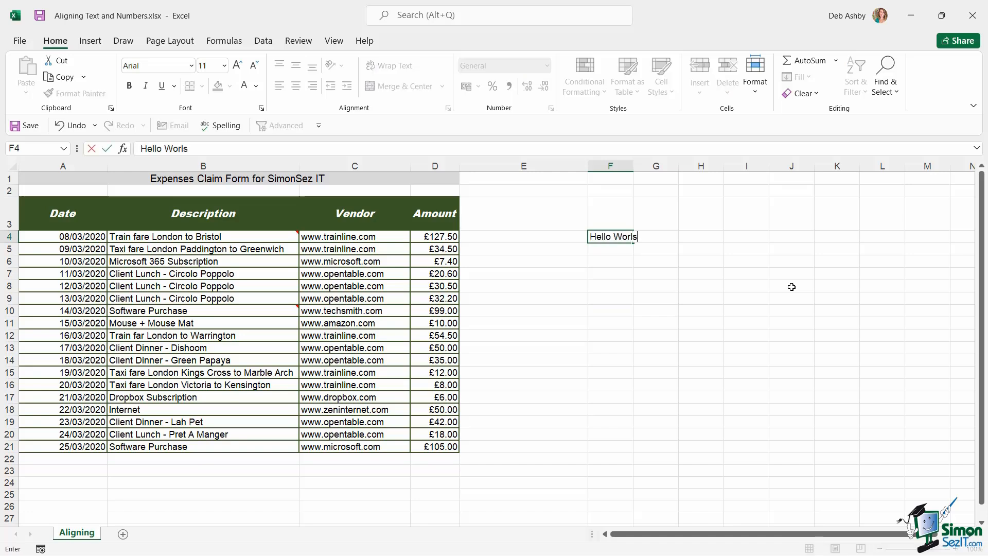
{"action": "key", "text": "BackSpace"}
{"action": "type", "text": "d. Are you enjo"}
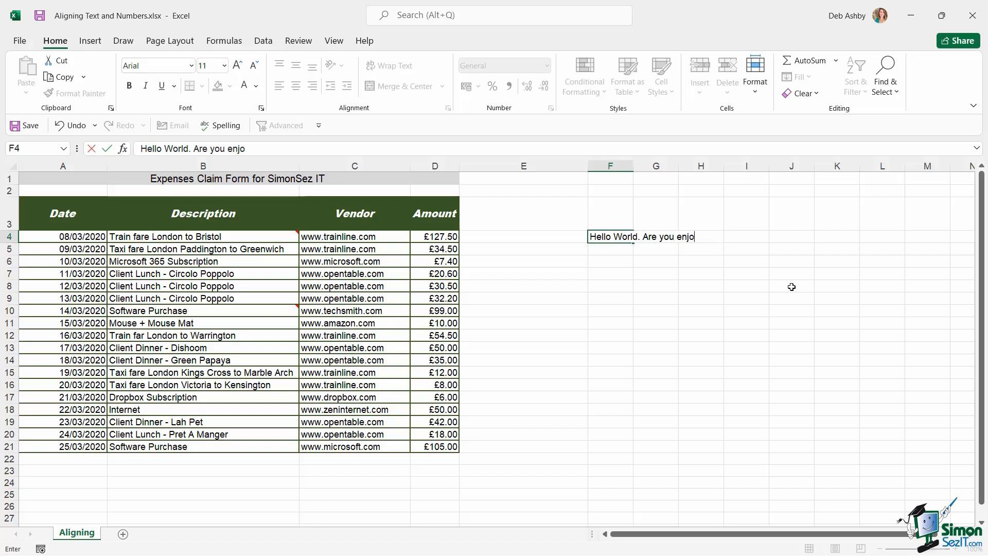
{"action": "type", "text": "iying this training?"}
{"action": "left_click", "coordinate": [791, 286]}
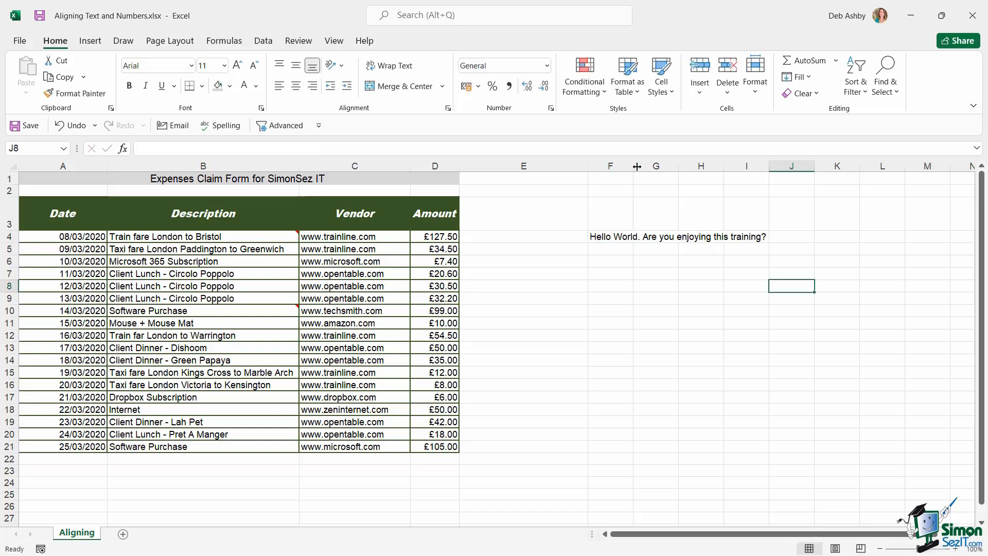
{"action": "left_click_drag", "start_coordinate": [633, 165], "coordinate": [665, 164]}
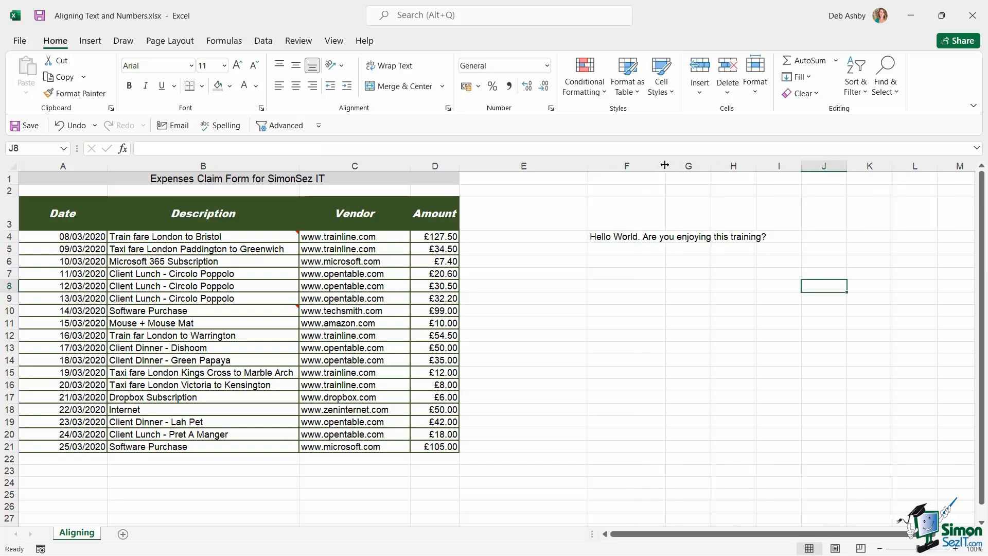
Apply Shrink to fit to cell F4 through the alignment settings, then clear the cell's contents.
{"action": "left_click", "coordinate": [638, 237]}
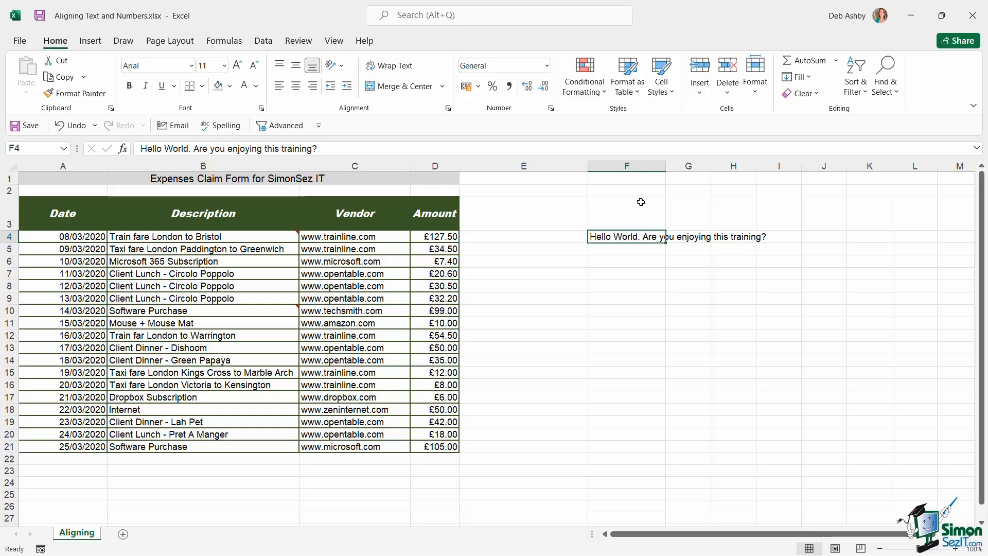
{"action": "left_click", "coordinate": [447, 108]}
{"action": "left_click", "coordinate": [443, 245]}
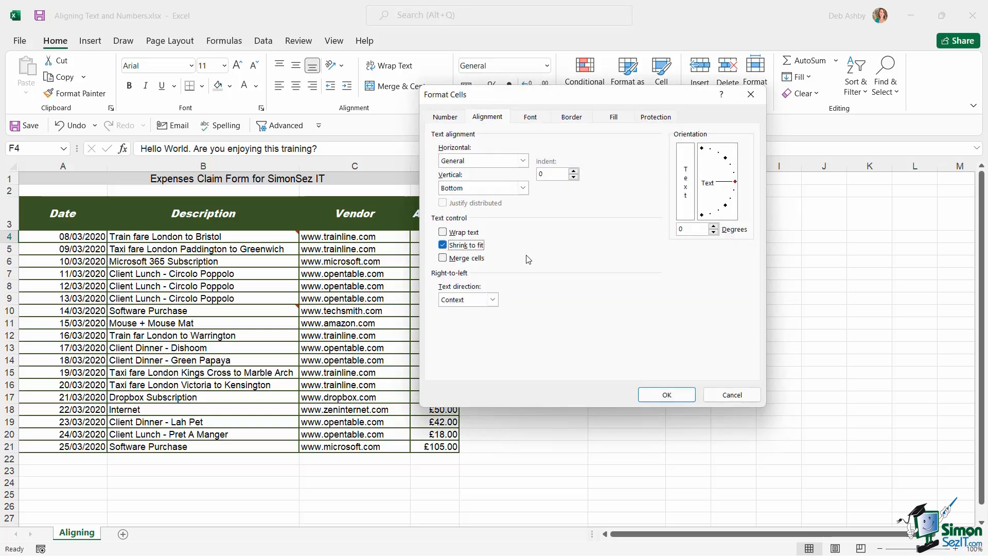
{"action": "left_click", "coordinate": [676, 395]}
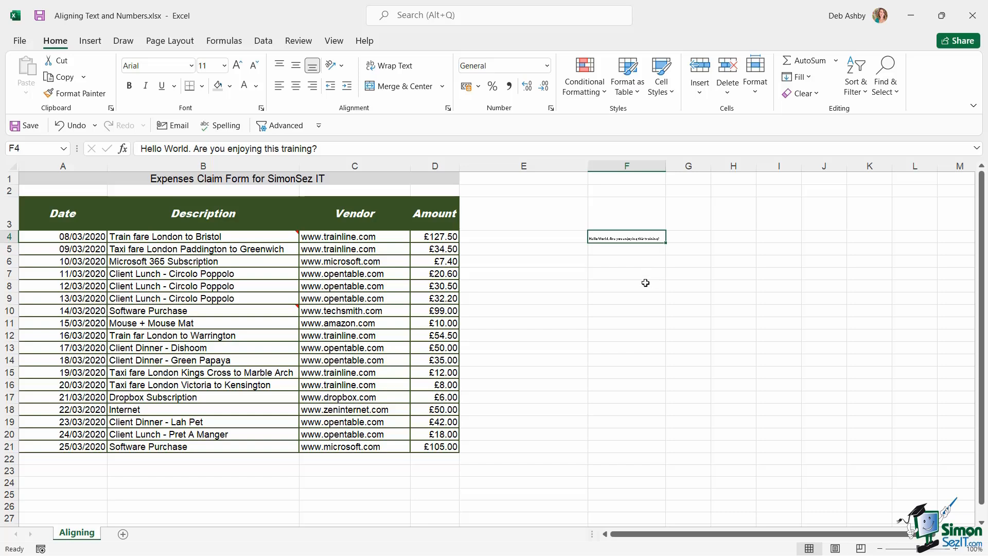
{"action": "key", "text": "Delete"}
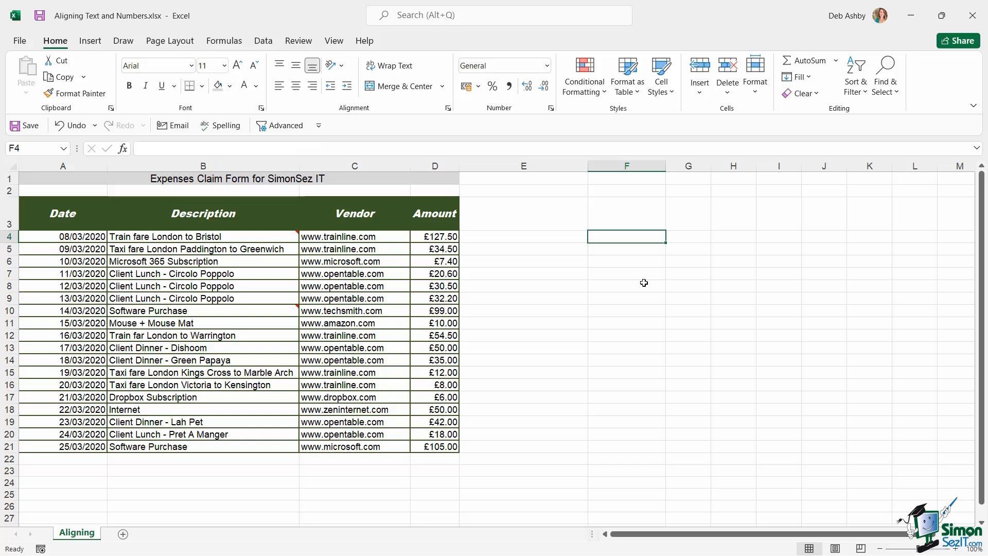